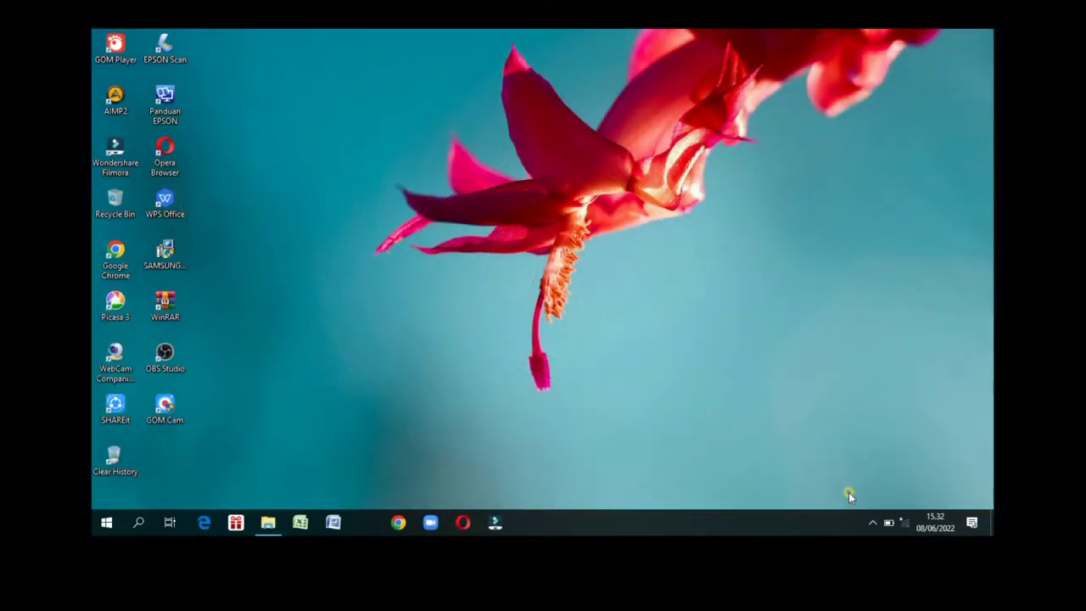
Launch Adobe Photoshop CS5.1 (64 Bit) from the Windows Start menu.
{"action": "left_click", "coordinate": [106, 523]}
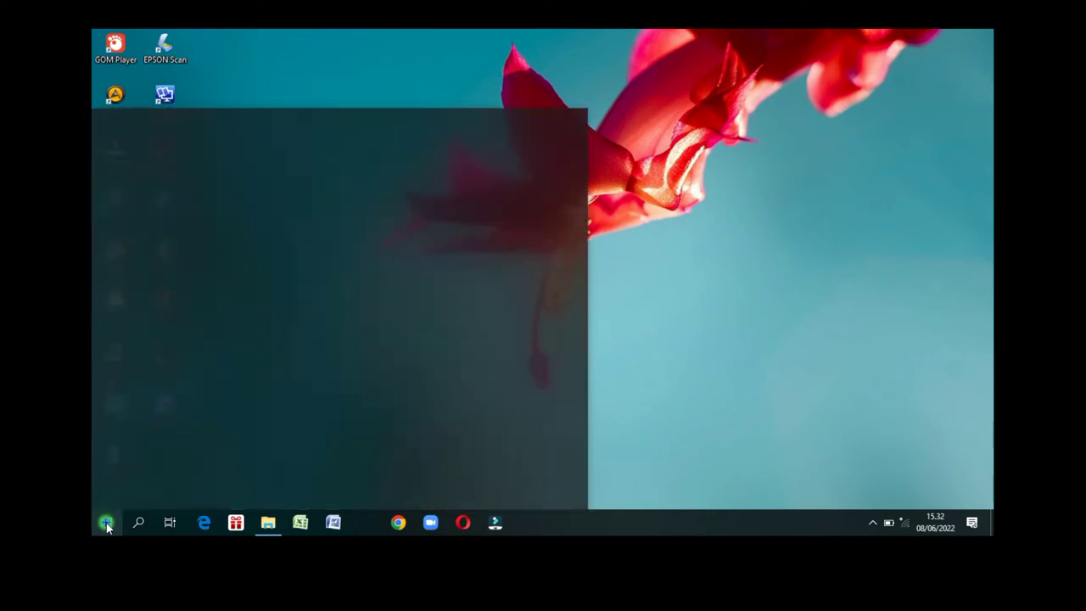
{"action": "left_click", "coordinate": [221, 161]}
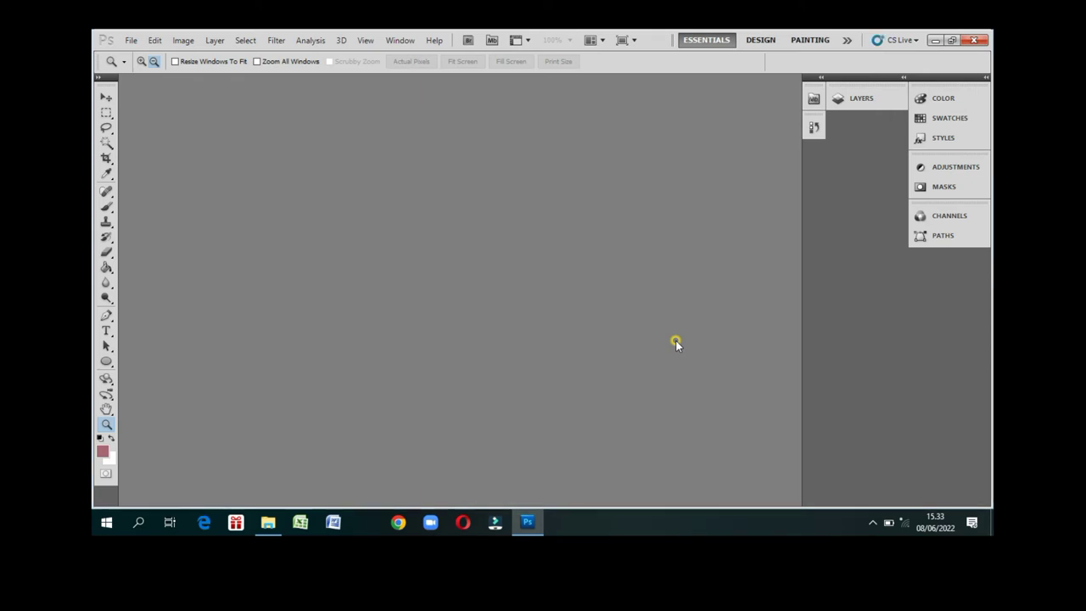
Open gbr_09.jpg from the DATA_GAMBAR folder.
{"action": "left_click", "coordinate": [132, 41]}
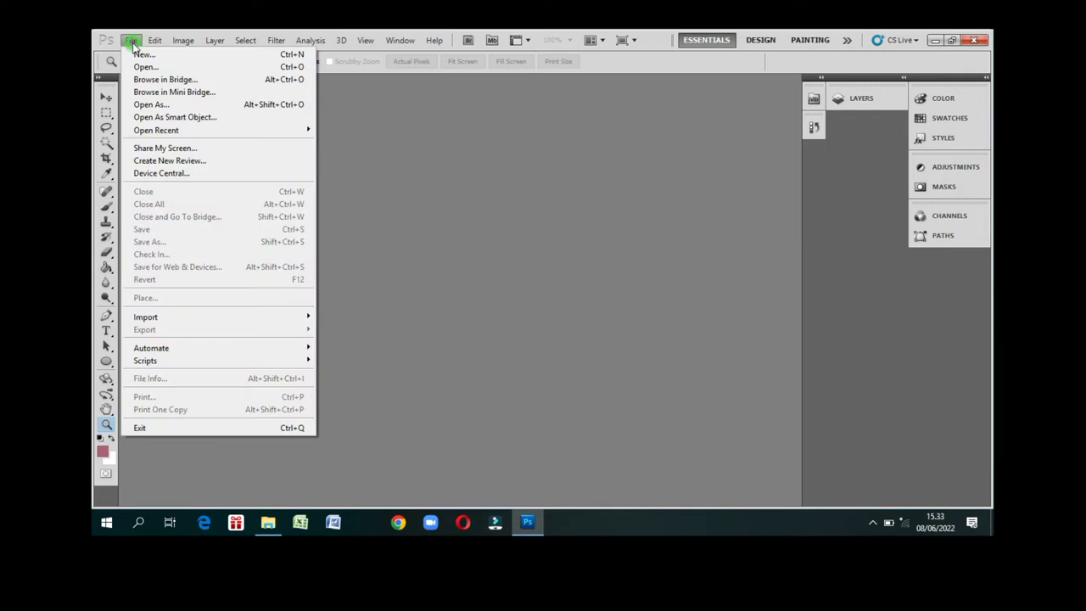
{"action": "left_click", "coordinate": [143, 67]}
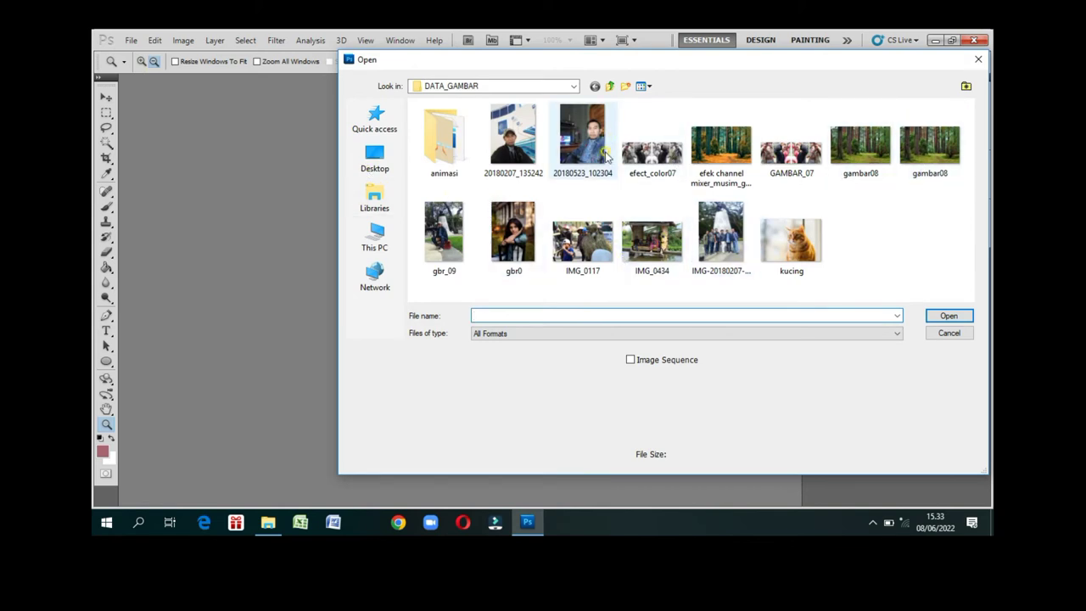
{"action": "left_click", "coordinate": [449, 222]}
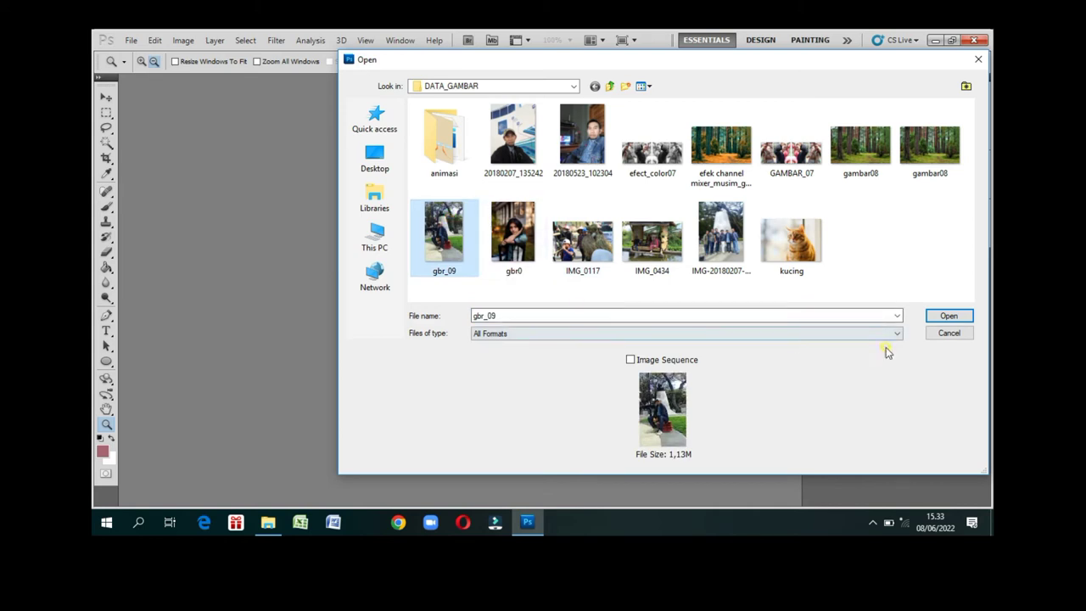
{"action": "left_click", "coordinate": [949, 316]}
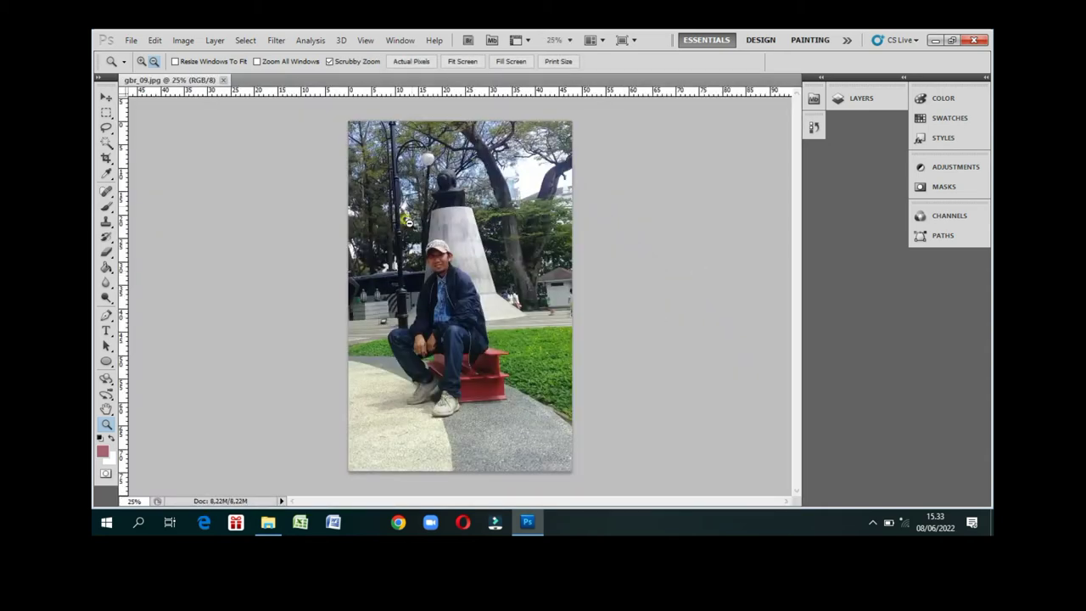
Show the Layers panel and duplicate Background into a Background copy layer.
{"action": "left_click", "coordinate": [871, 100]}
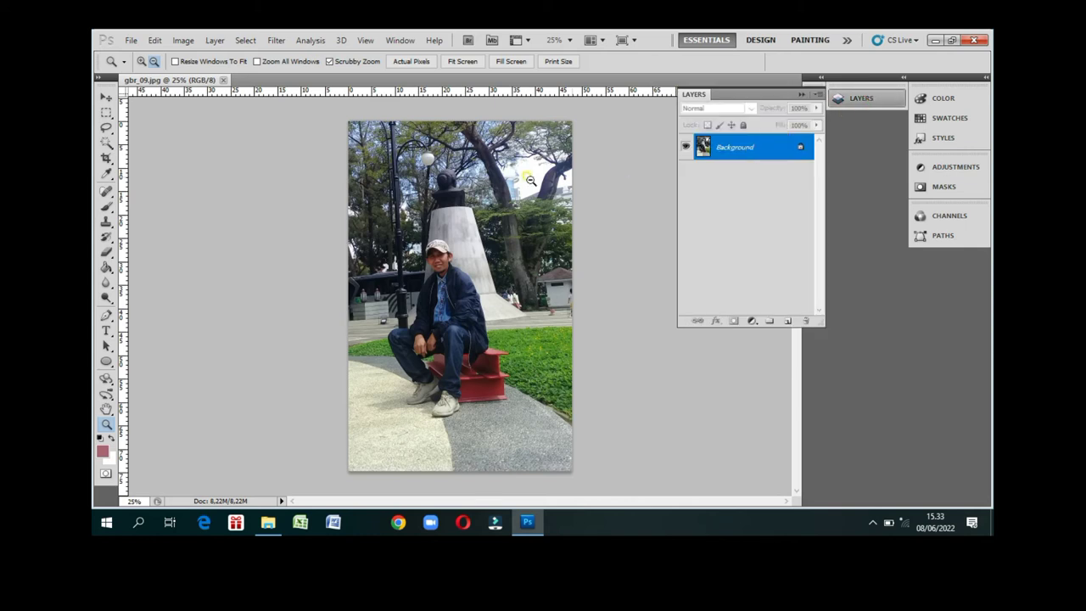
{"action": "left_click_drag", "start_coordinate": [739, 146], "coordinate": [766, 148]}
{"action": "left_click", "coordinate": [766, 148]}
{"action": "left_click_drag", "start_coordinate": [779, 159], "coordinate": [788, 319]}
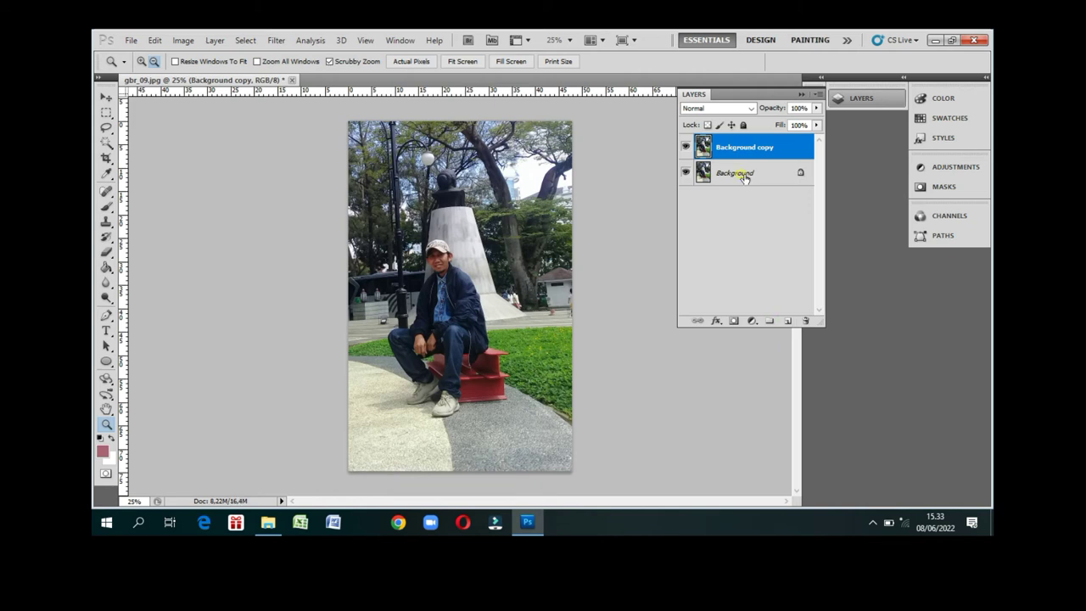
{"action": "left_click", "coordinate": [741, 148]}
Preview the Sketch > Note Paper filter at Image Balance 15, Graininess 10, Relief 10.
{"action": "left_click", "coordinate": [280, 41]}
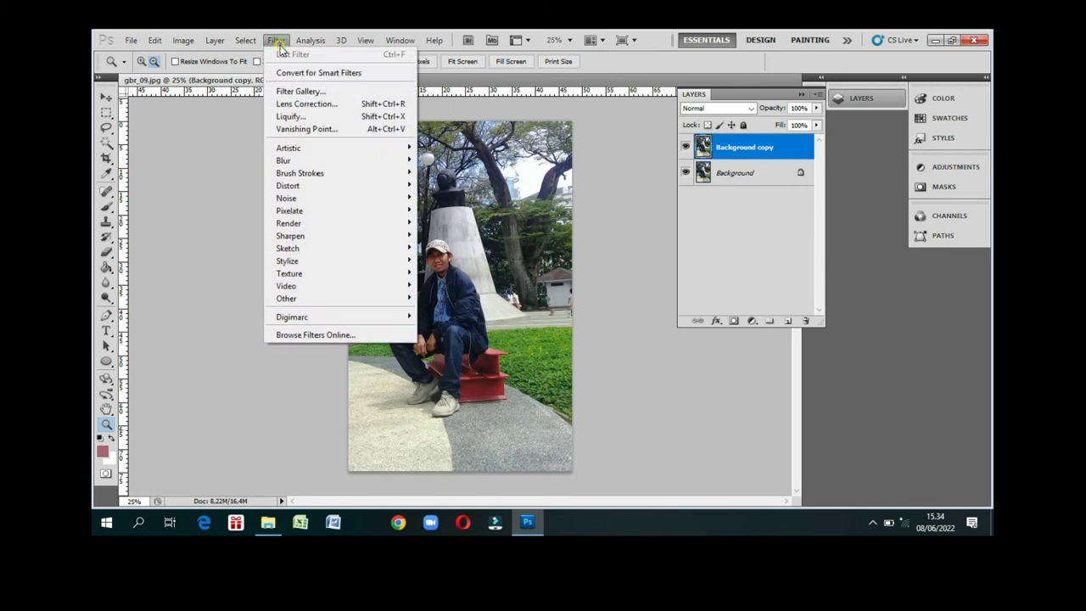
{"action": "left_click", "coordinate": [328, 149]}
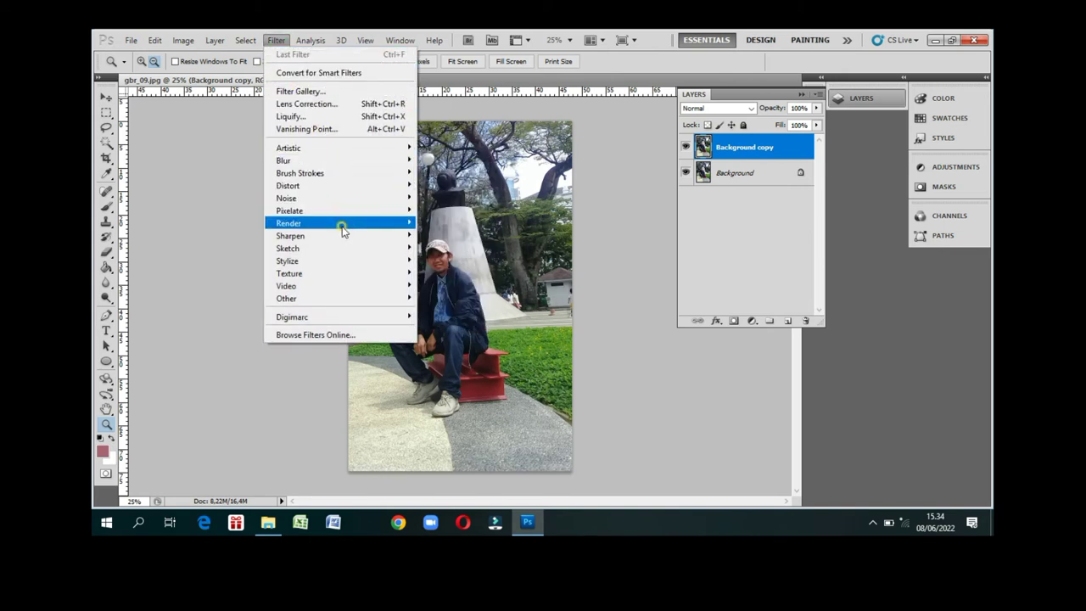
{"action": "mouse_move", "coordinate": [288, 248]}
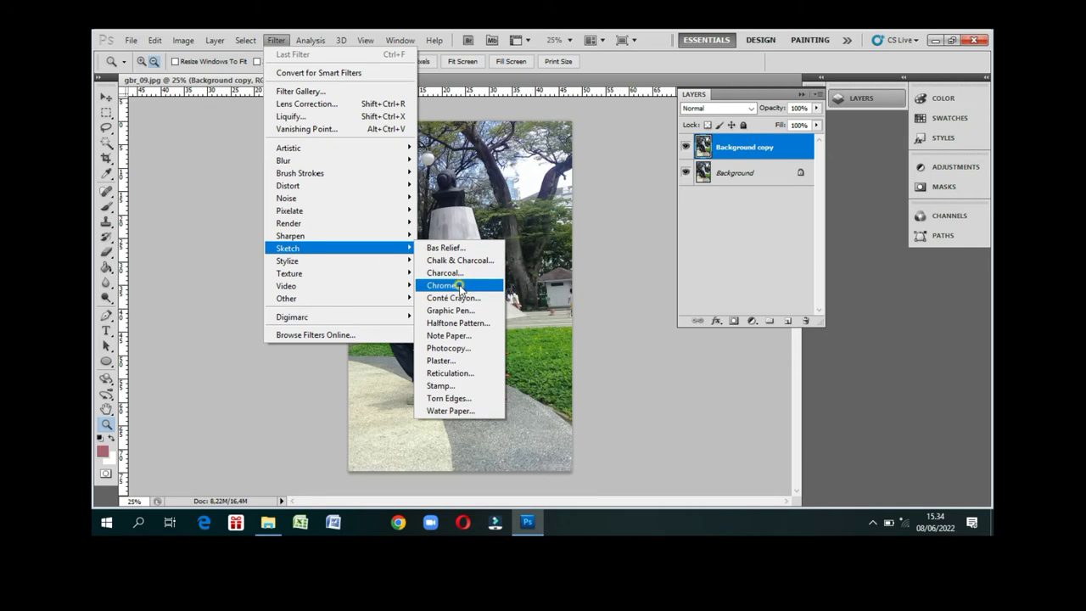
{"action": "left_click", "coordinate": [456, 337]}
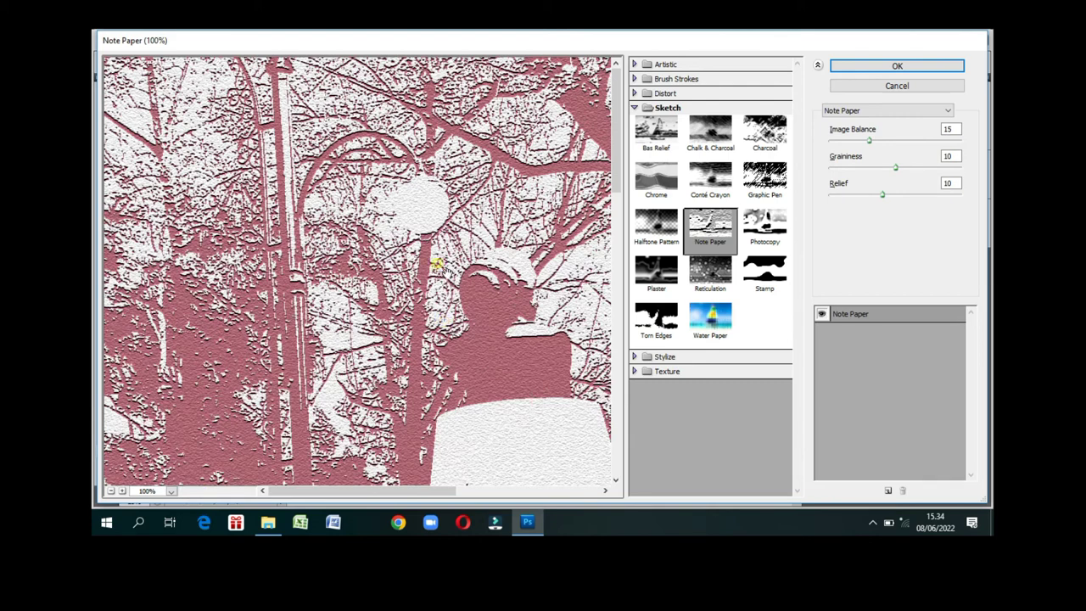
Pan the Note Paper preview, then zoom it out to 50% to show the whole photo.
{"action": "left_click_drag", "start_coordinate": [413, 291], "coordinate": [407, 182]}
{"action": "left_click_drag", "start_coordinate": [436, 315], "coordinate": [413, 219]}
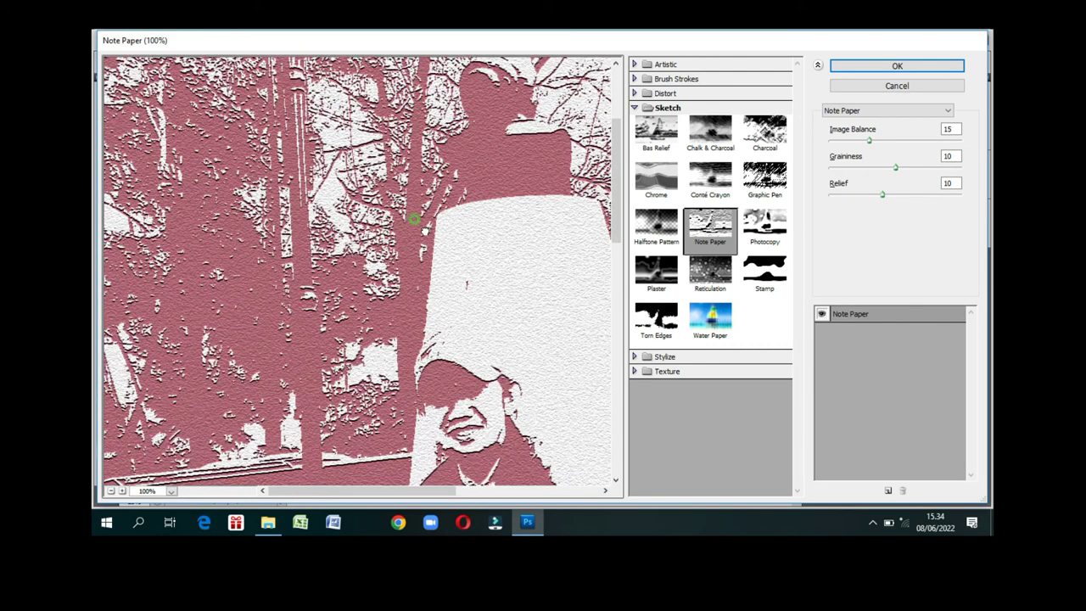
{"action": "left_click_drag", "start_coordinate": [400, 305], "coordinate": [387, 235]}
{"action": "mouse_move", "coordinate": [383, 286]}
{"action": "left_mouse_down"}
{"action": "mouse_move", "coordinate": [392, 184]}
{"action": "mouse_move", "coordinate": [315, 190]}
{"action": "mouse_move", "coordinate": [364, 359]}
{"action": "left_mouse_up"}
{"action": "left_click_drag", "start_coordinate": [328, 232], "coordinate": [296, 291]}
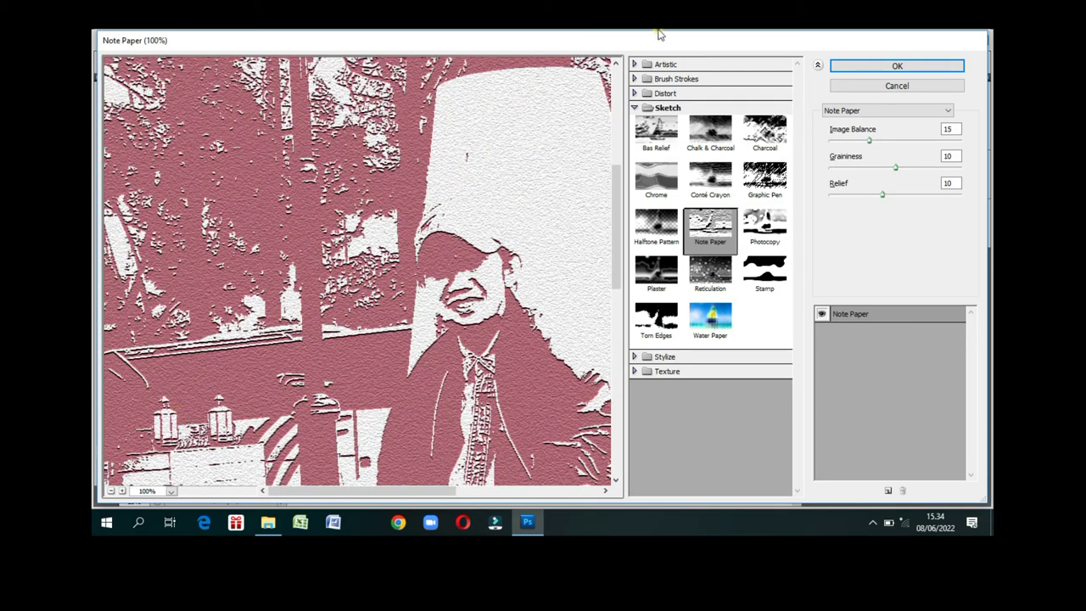
{"action": "left_click", "coordinate": [111, 492]}
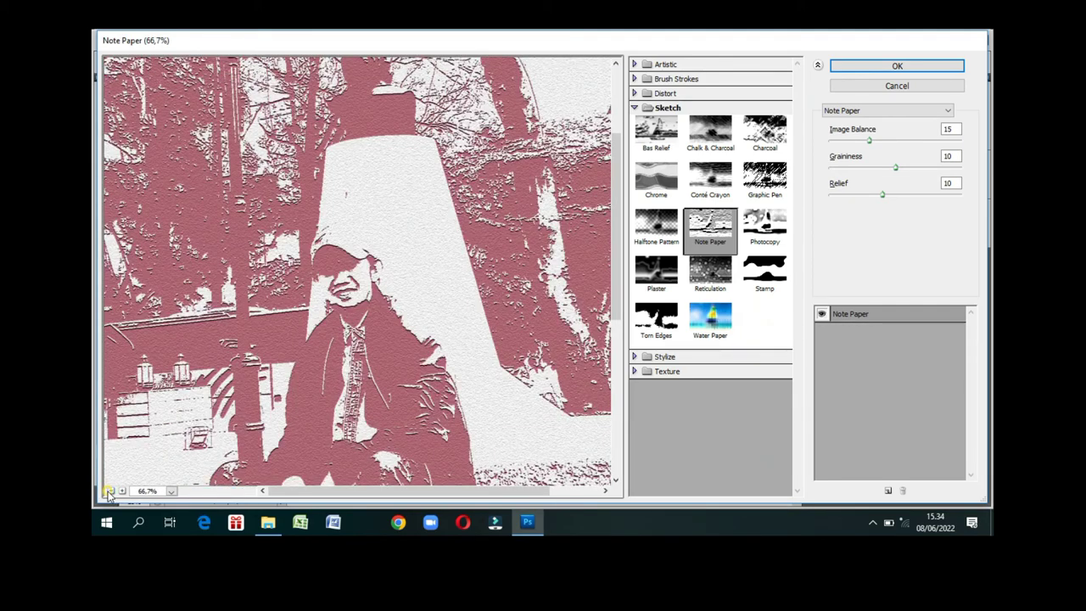
{"action": "left_click", "coordinate": [110, 492]}
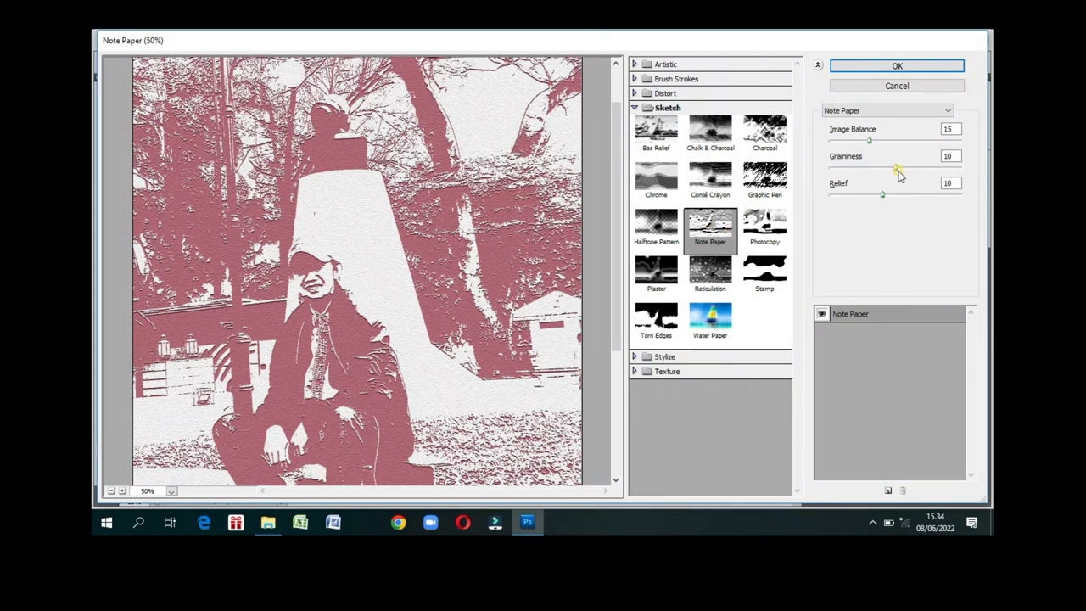
Test the Note Paper sliders, settling on Image Balance 16, Graininess 10, Relief 7.
{"action": "mouse_move", "coordinate": [898, 169]}
{"action": "left_mouse_down"}
{"action": "mouse_move", "coordinate": [967, 169]}
{"action": "mouse_move", "coordinate": [834, 169]}
{"action": "left_mouse_up"}
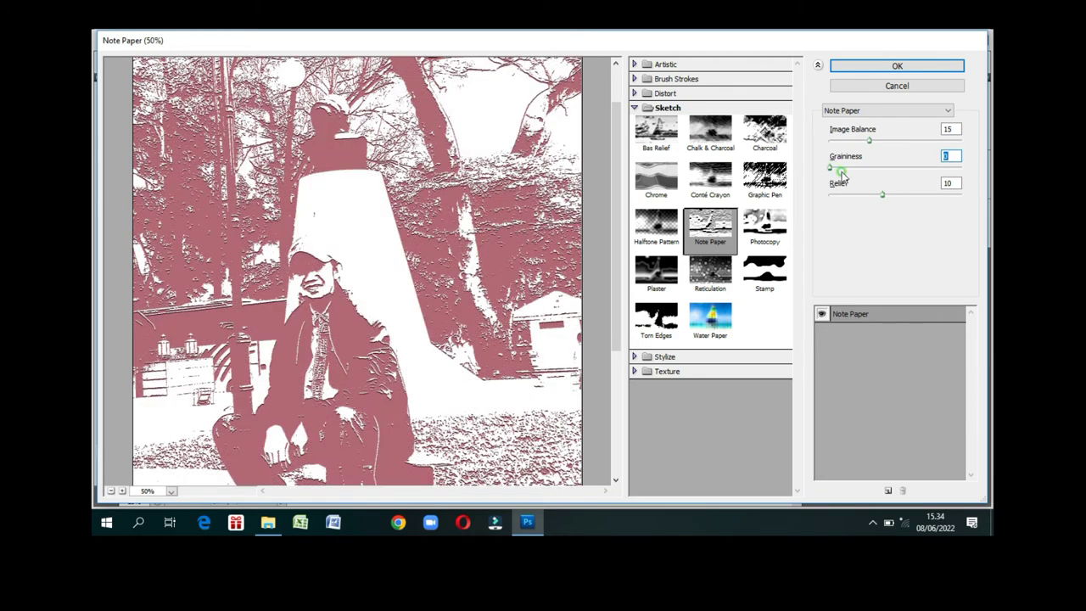
{"action": "left_click_drag", "start_coordinate": [832, 170], "coordinate": [897, 179]}
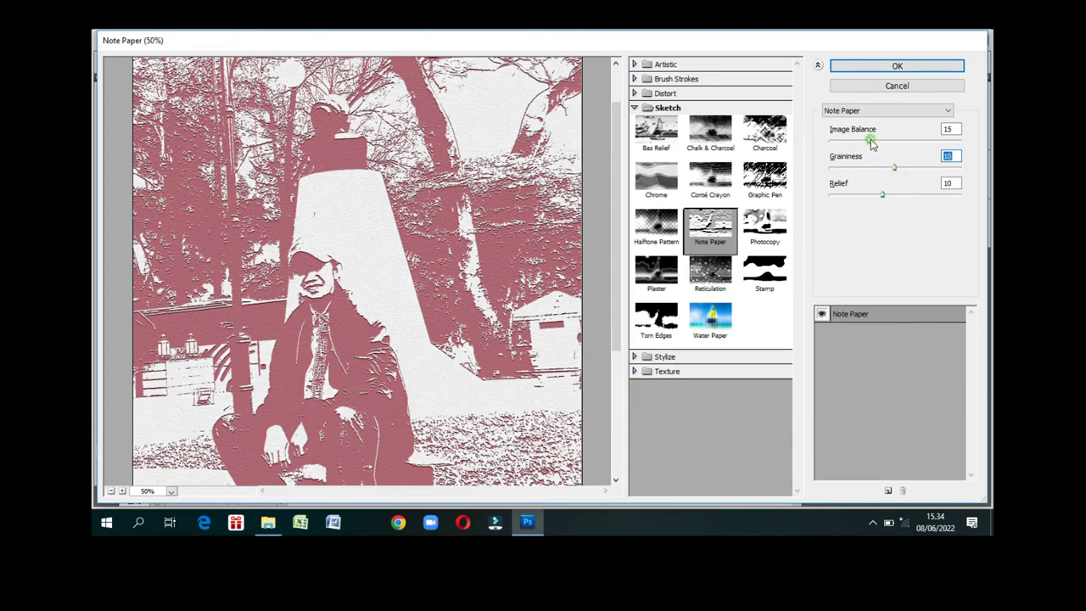
{"action": "mouse_move", "coordinate": [872, 142]}
{"action": "left_mouse_down"}
{"action": "mouse_move", "coordinate": [964, 145]}
{"action": "mouse_move", "coordinate": [829, 143]}
{"action": "left_mouse_up"}
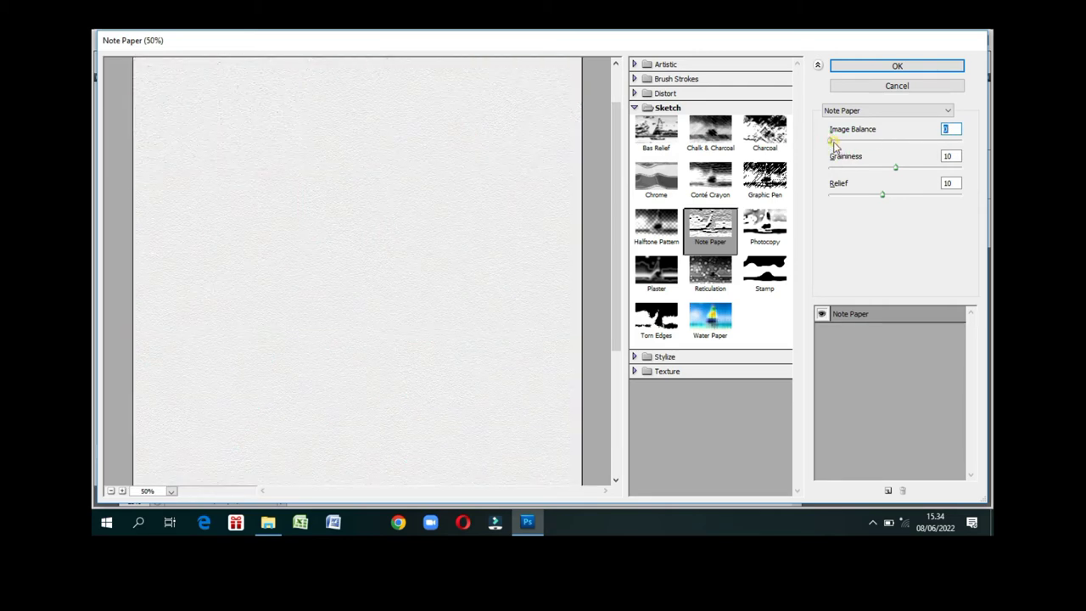
{"action": "left_click_drag", "start_coordinate": [834, 144], "coordinate": [872, 149]}
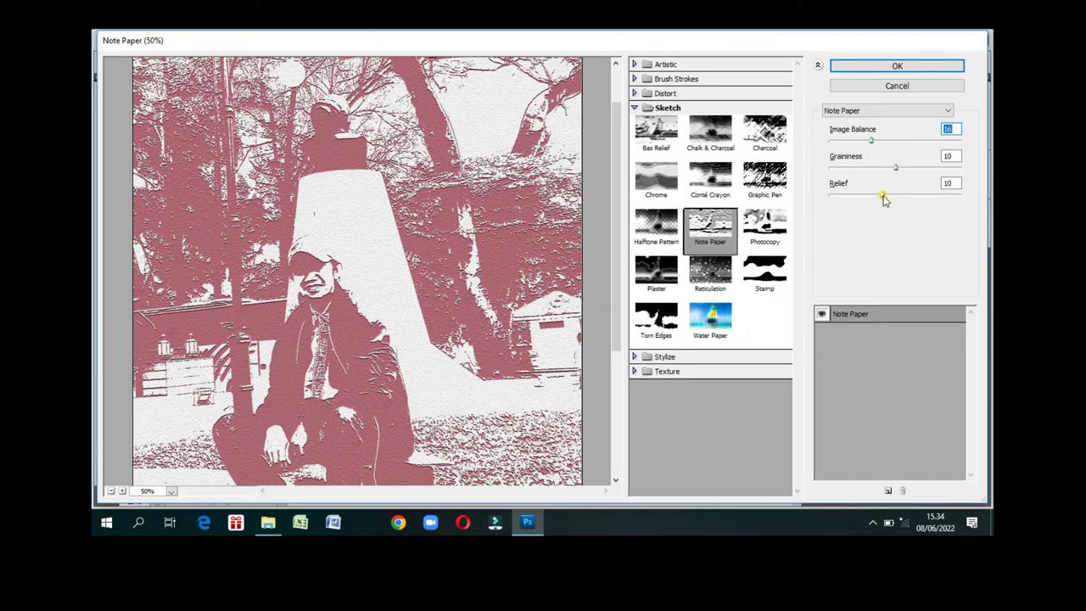
{"action": "left_click_drag", "start_coordinate": [884, 198], "coordinate": [825, 204]}
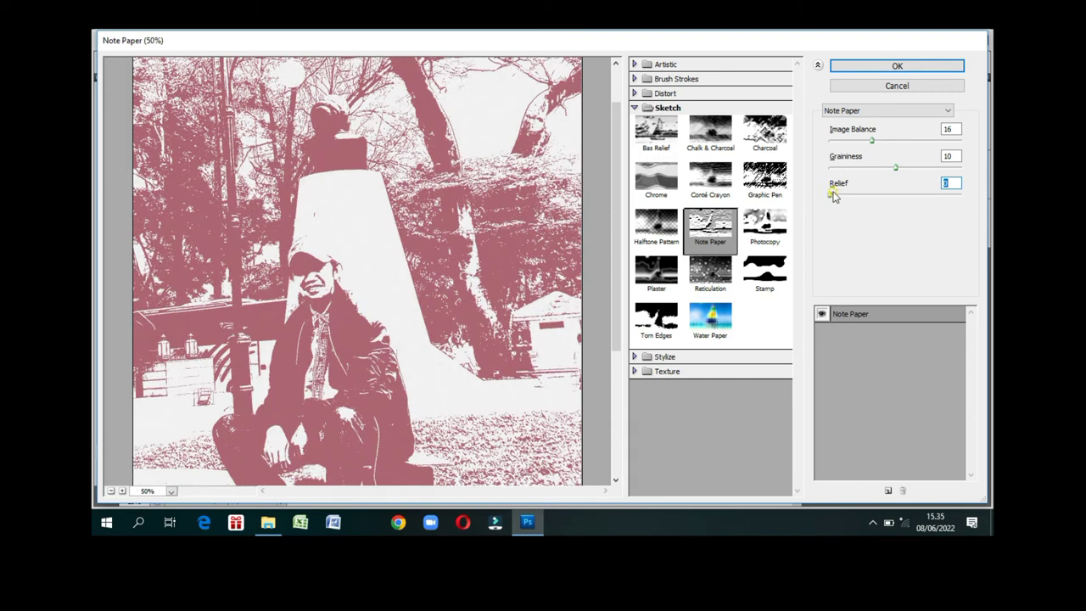
{"action": "mouse_move", "coordinate": [830, 197]}
{"action": "left_mouse_down"}
{"action": "mouse_move", "coordinate": [969, 222]}
{"action": "mouse_move", "coordinate": [916, 196]}
{"action": "mouse_move", "coordinate": [881, 202]}
{"action": "left_mouse_up"}
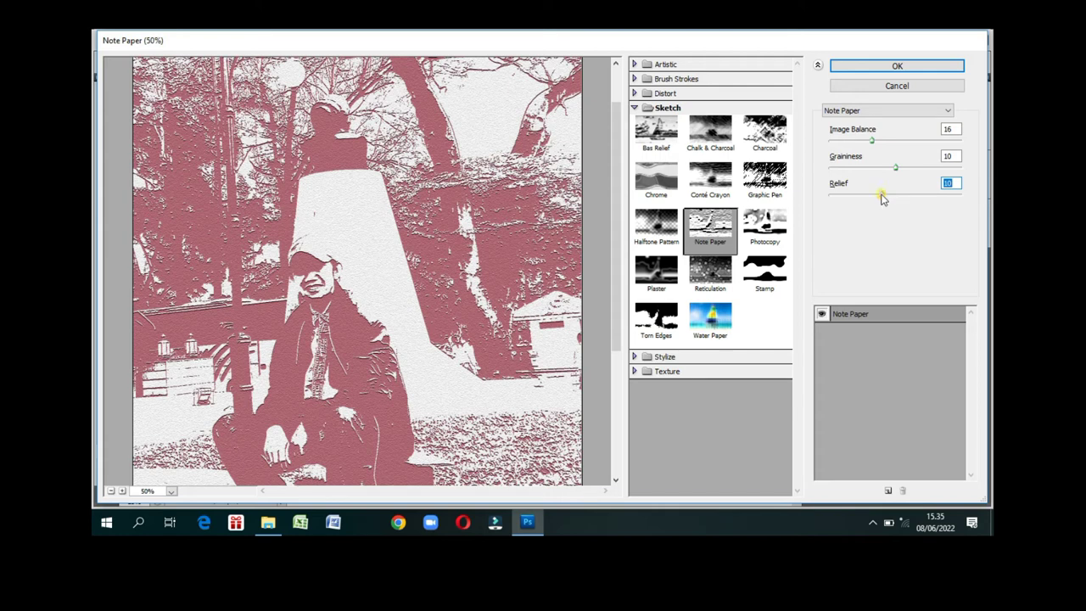
{"action": "left_click_drag", "start_coordinate": [882, 195], "coordinate": [878, 196]}
{"action": "left_click", "coordinate": [887, 228]}
Apply Note Paper and toggle the Background copy layer's visibility to compare with the original.
{"action": "left_click", "coordinate": [904, 68]}
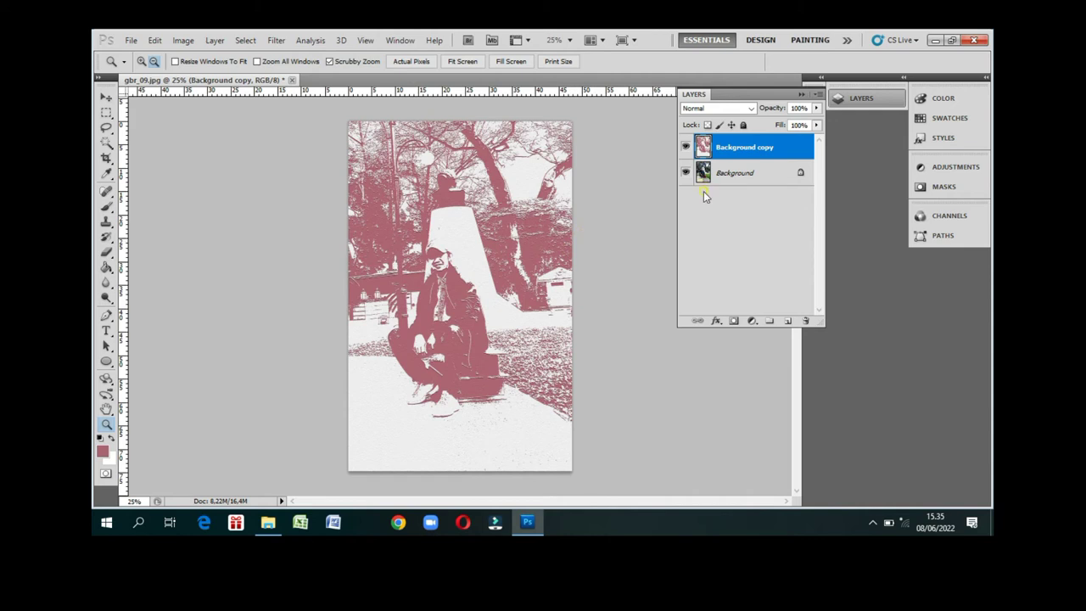
{"action": "left_click", "coordinate": [779, 158]}
{"action": "left_click", "coordinate": [686, 147]}
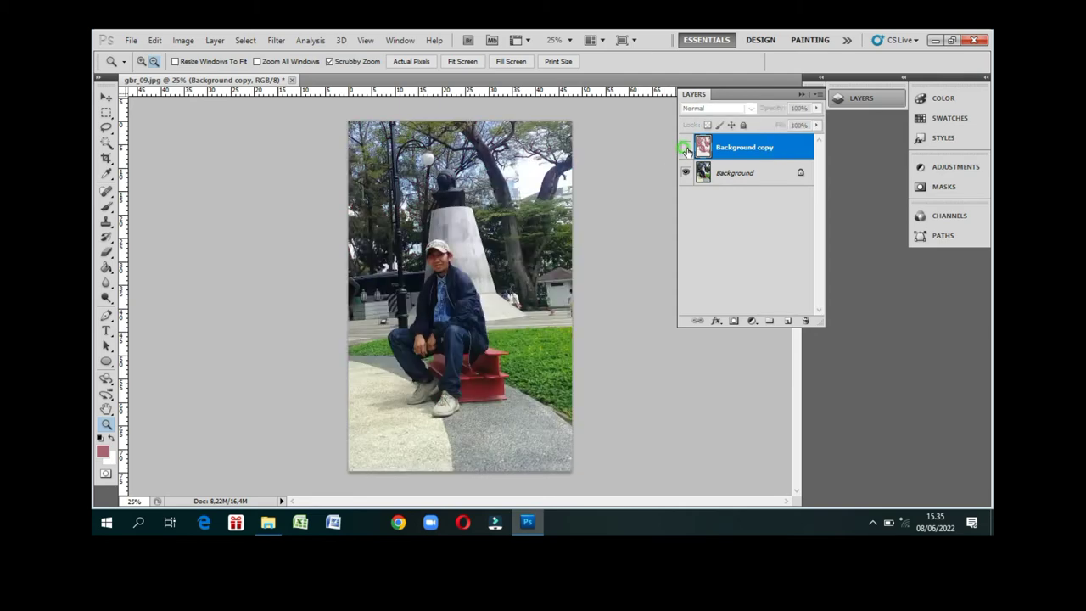
{"action": "left_click", "coordinate": [686, 148]}
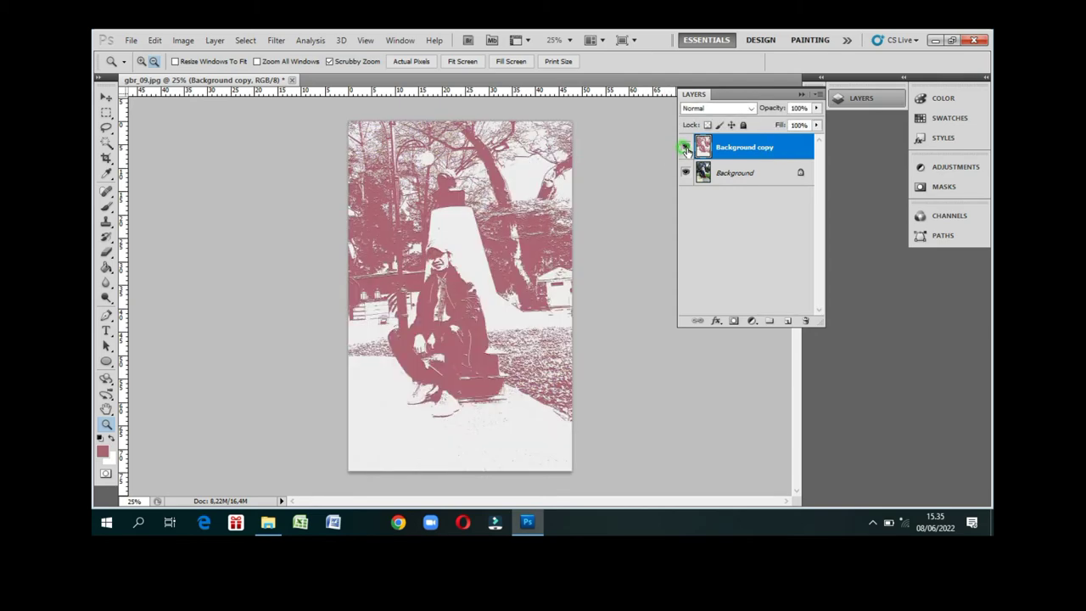
{"action": "left_click", "coordinate": [685, 148]}
{"action": "left_click", "coordinate": [686, 147]}
{"action": "left_click", "coordinate": [762, 147]}
{"action": "left_click", "coordinate": [756, 147]}
Duplicate the filtered Background copy layer into Background copy 2.
{"action": "left_click_drag", "start_coordinate": [758, 147], "coordinate": [789, 322]}
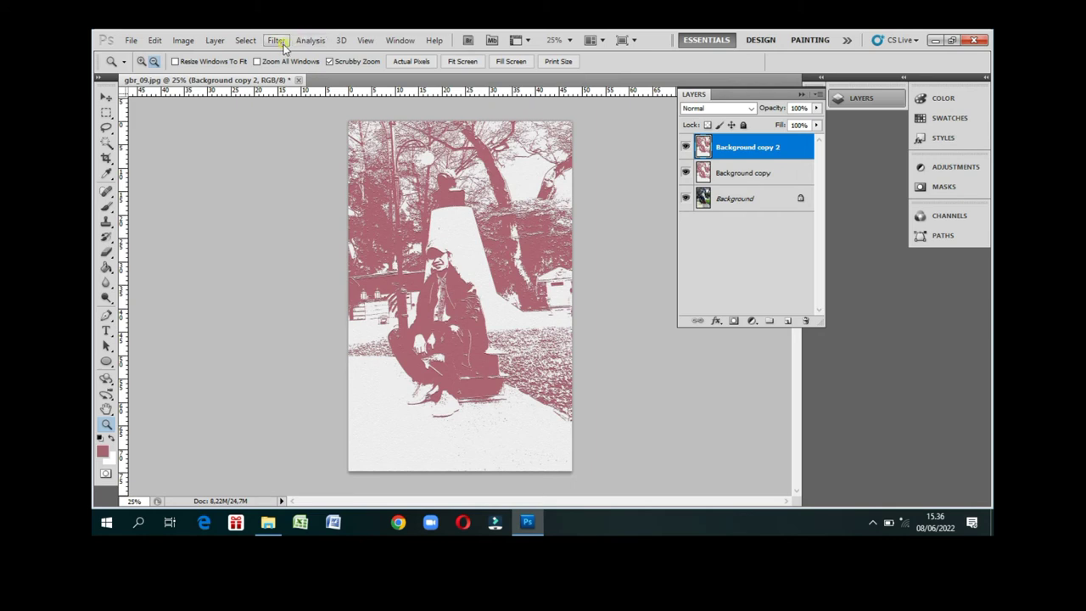
{"action": "left_click", "coordinate": [280, 42]}
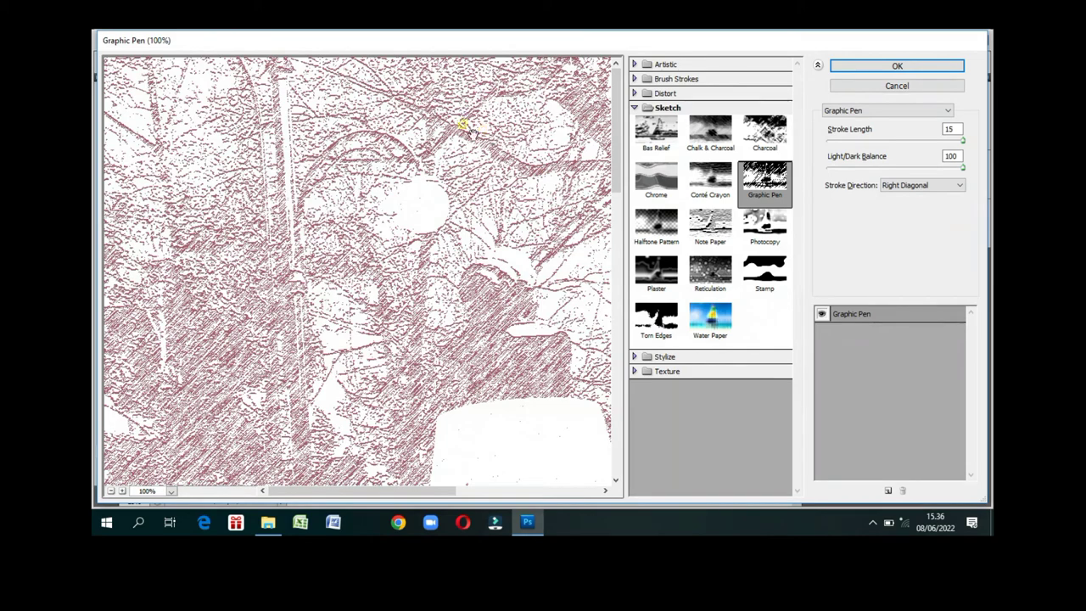
Pan the Graphic Pen preview and zoom it out to 50% to see the whole photo.
{"action": "left_click_drag", "start_coordinate": [329, 238], "coordinate": [351, 97]}
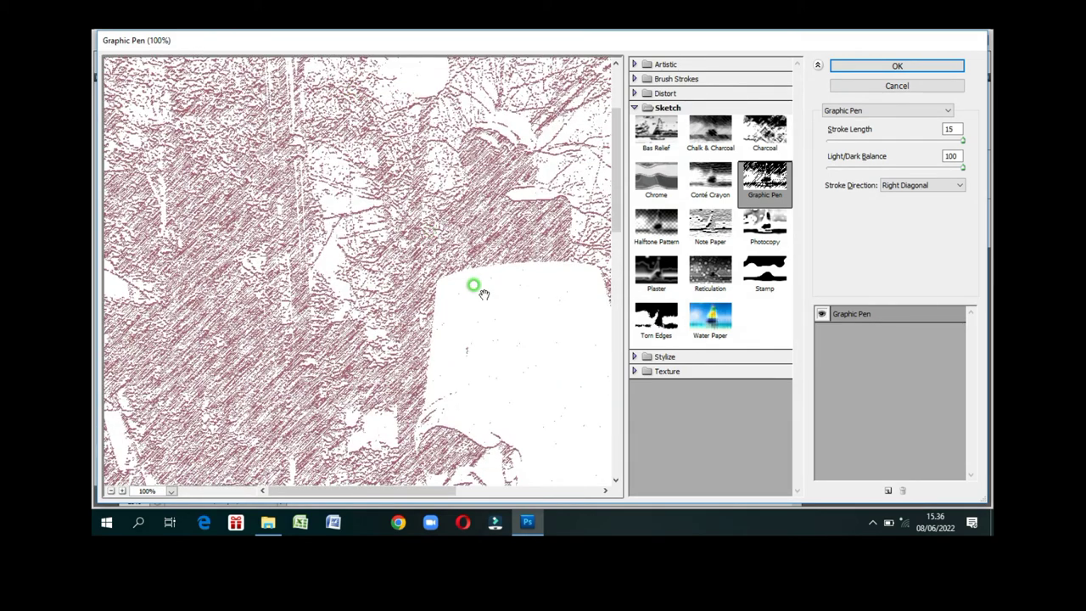
{"action": "left_click_drag", "start_coordinate": [475, 283], "coordinate": [357, 107]}
{"action": "left_click_drag", "start_coordinate": [299, 214], "coordinate": [328, 151]}
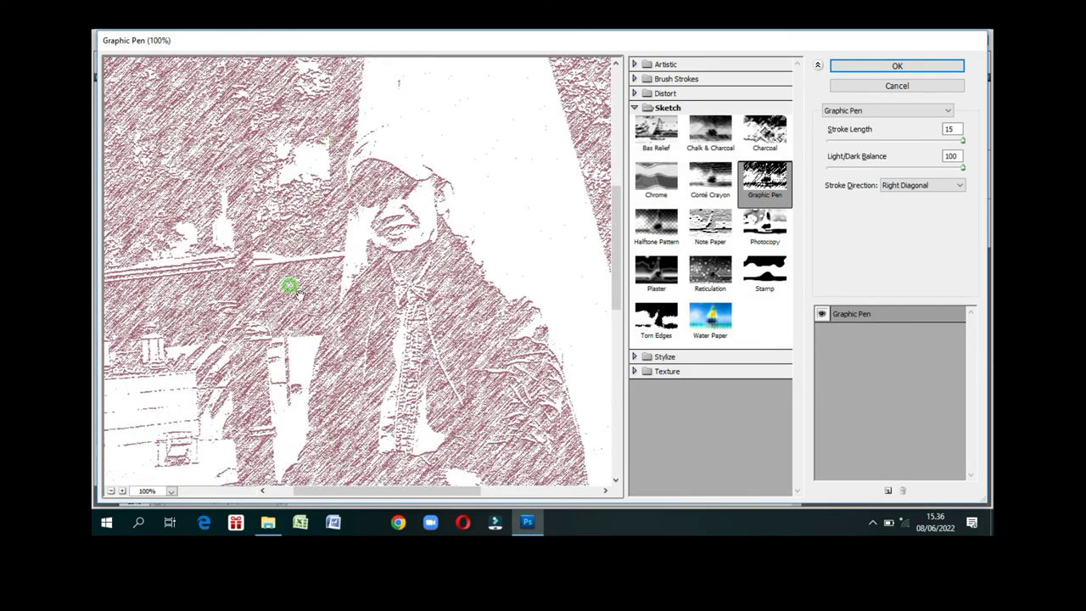
{"action": "left_click_drag", "start_coordinate": [286, 286], "coordinate": [323, 136]}
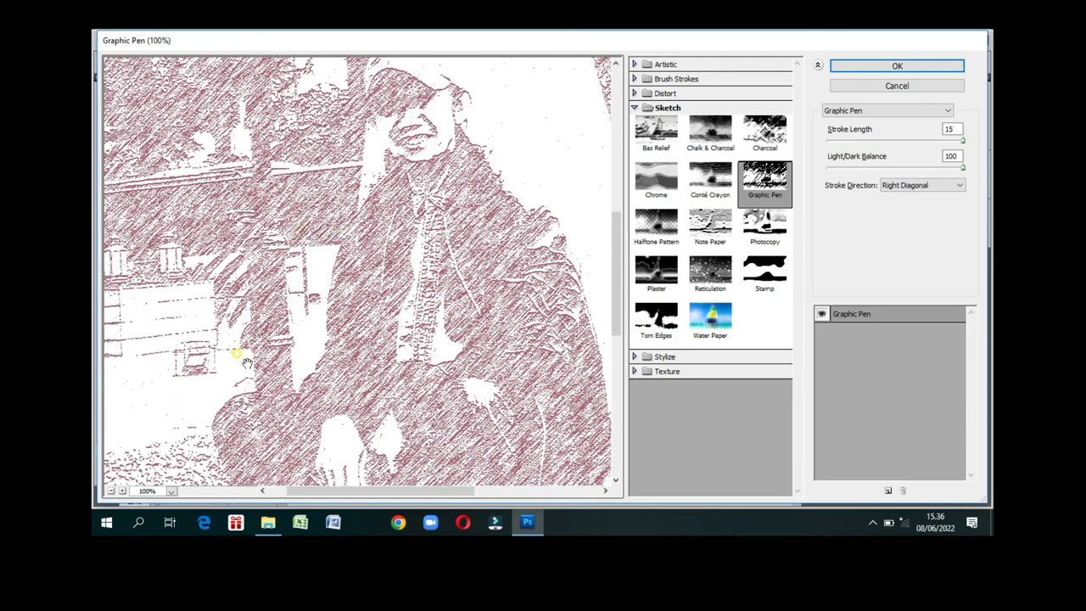
{"action": "left_click", "coordinate": [110, 490]}
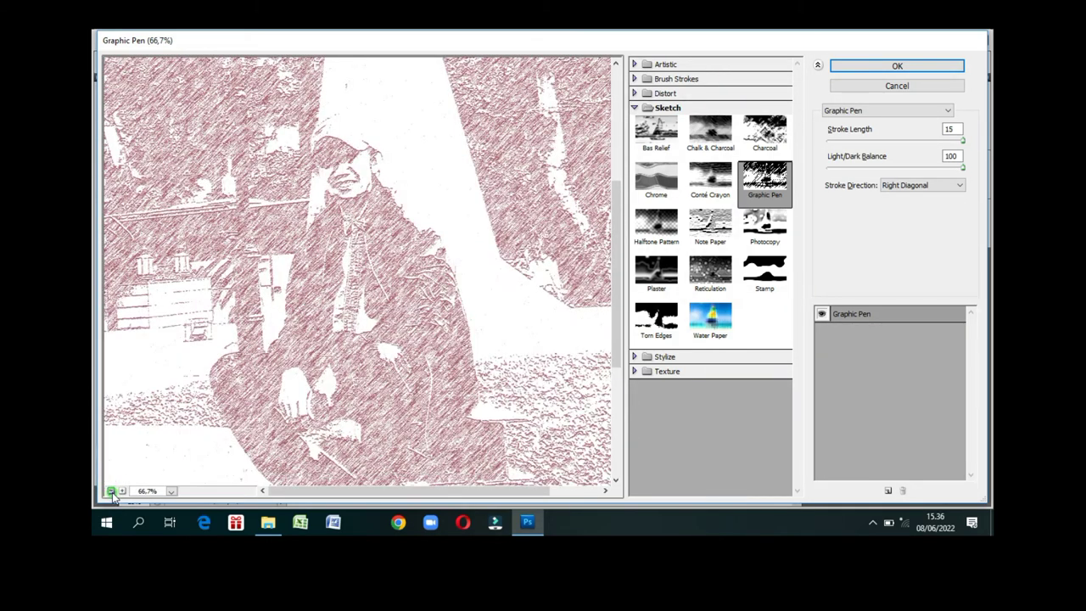
{"action": "left_click", "coordinate": [110, 490]}
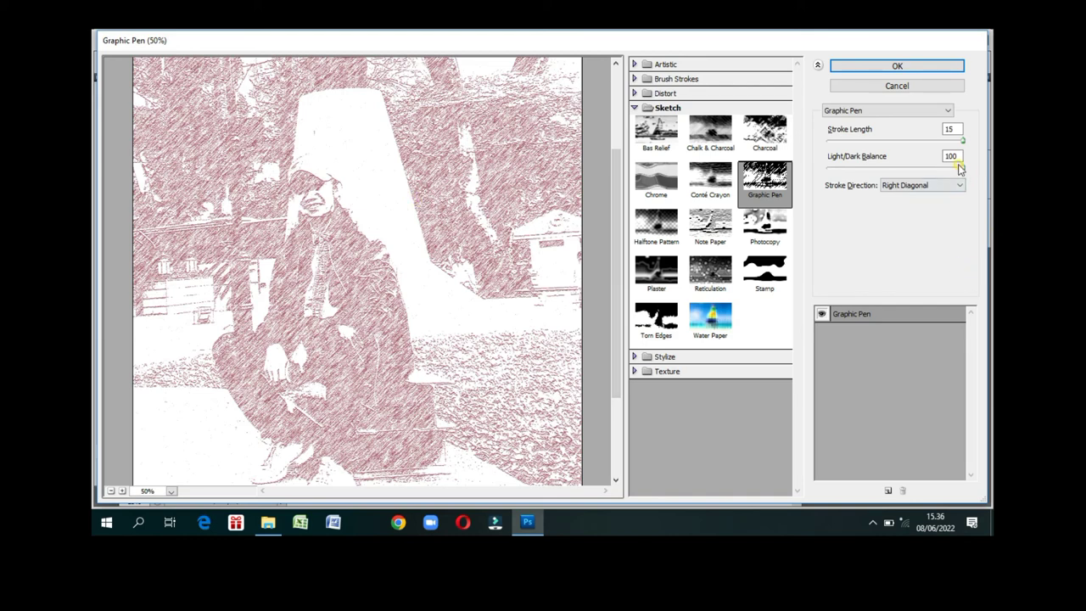
Try Graphic Pen slider values, then apply with Stroke Length 15 and Light/Dark Balance 100.
{"action": "mouse_move", "coordinate": [960, 168]}
{"action": "left_mouse_down"}
{"action": "mouse_move", "coordinate": [831, 170]}
{"action": "mouse_move", "coordinate": [968, 176]}
{"action": "left_mouse_up"}
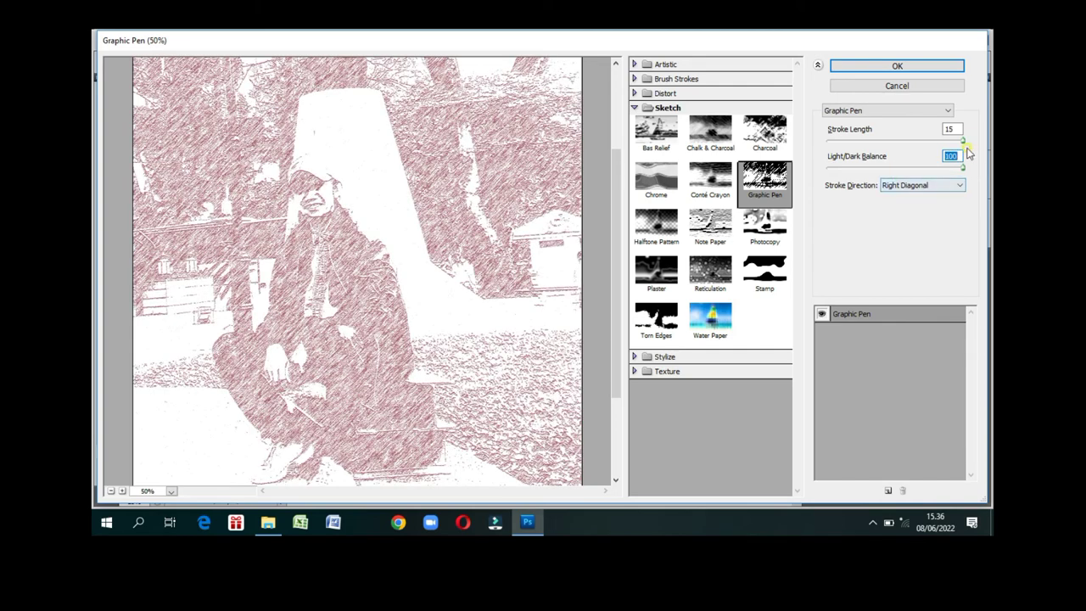
{"action": "left_click_drag", "start_coordinate": [962, 140], "coordinate": [826, 142]}
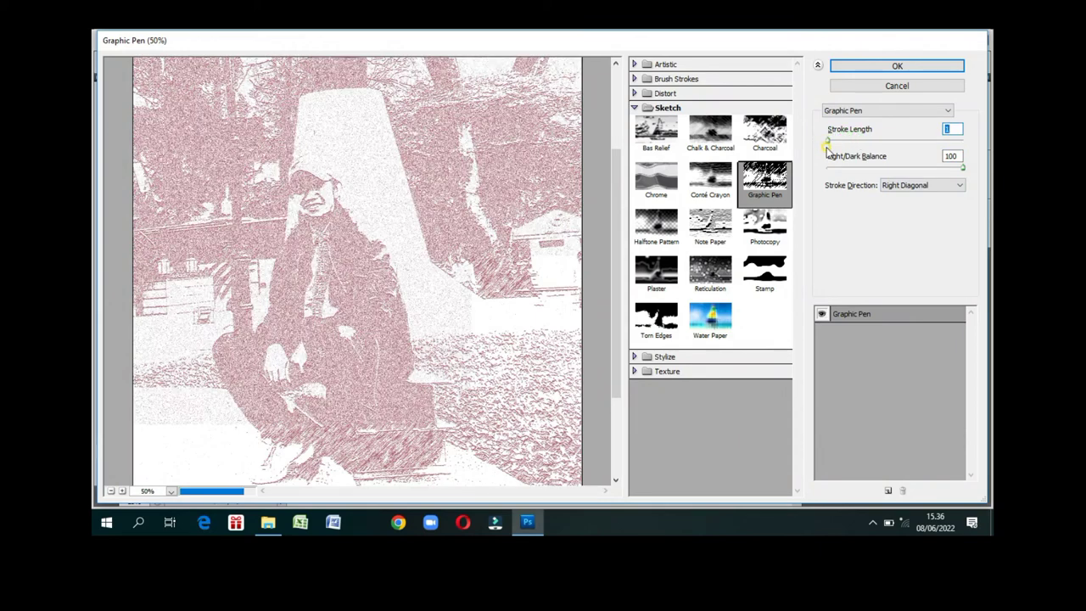
{"action": "left_click_drag", "start_coordinate": [829, 144], "coordinate": [940, 149]}
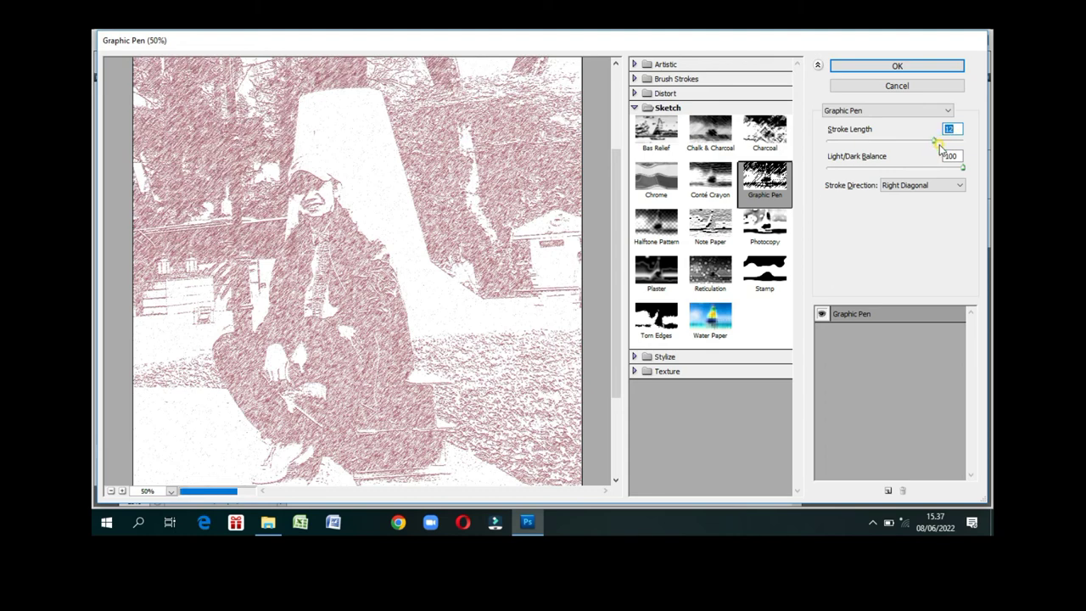
{"action": "left_click_drag", "start_coordinate": [933, 142], "coordinate": [964, 141]}
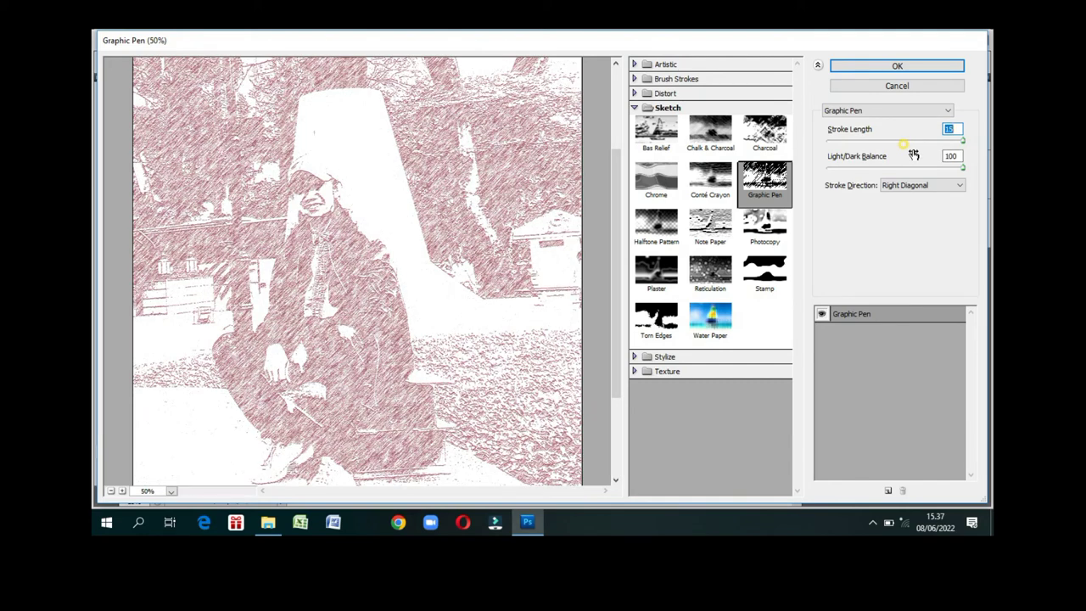
{"action": "left_click", "coordinate": [932, 73]}
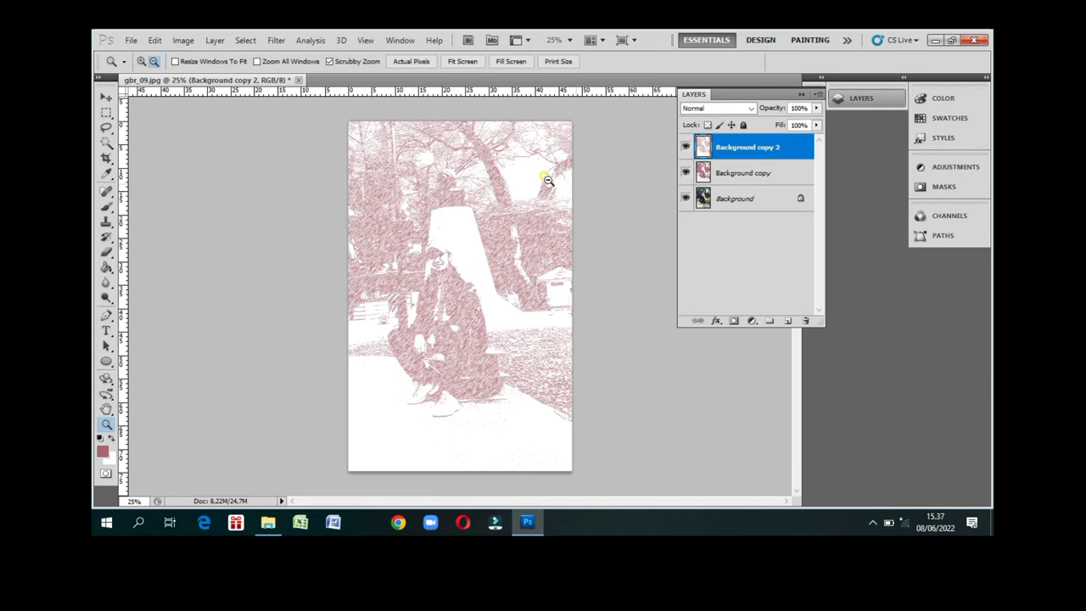
{"action": "left_click", "coordinate": [686, 147]}
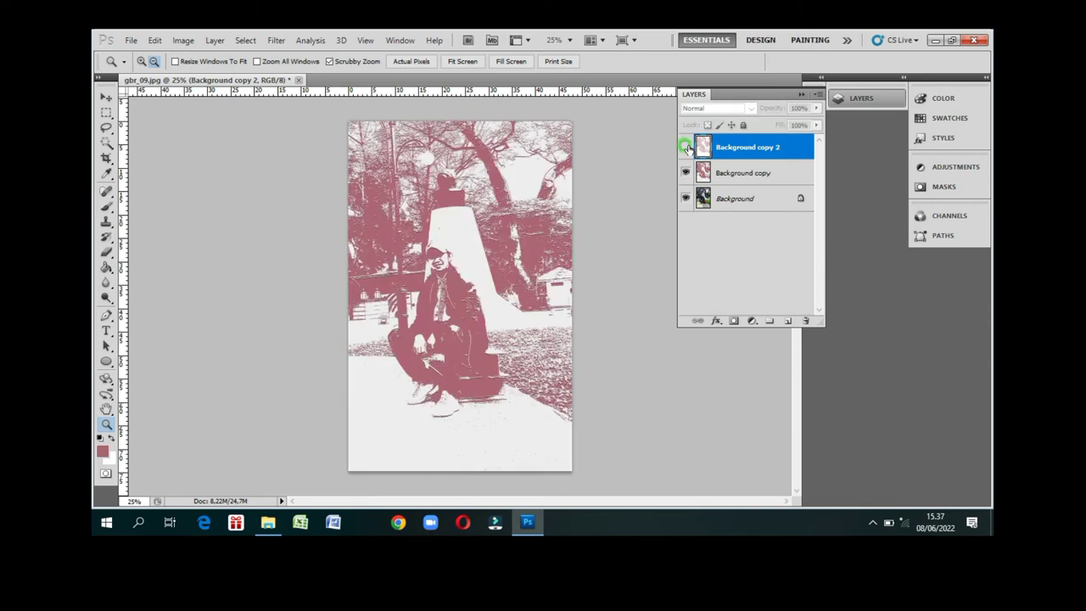
{"action": "left_click", "coordinate": [686, 147]}
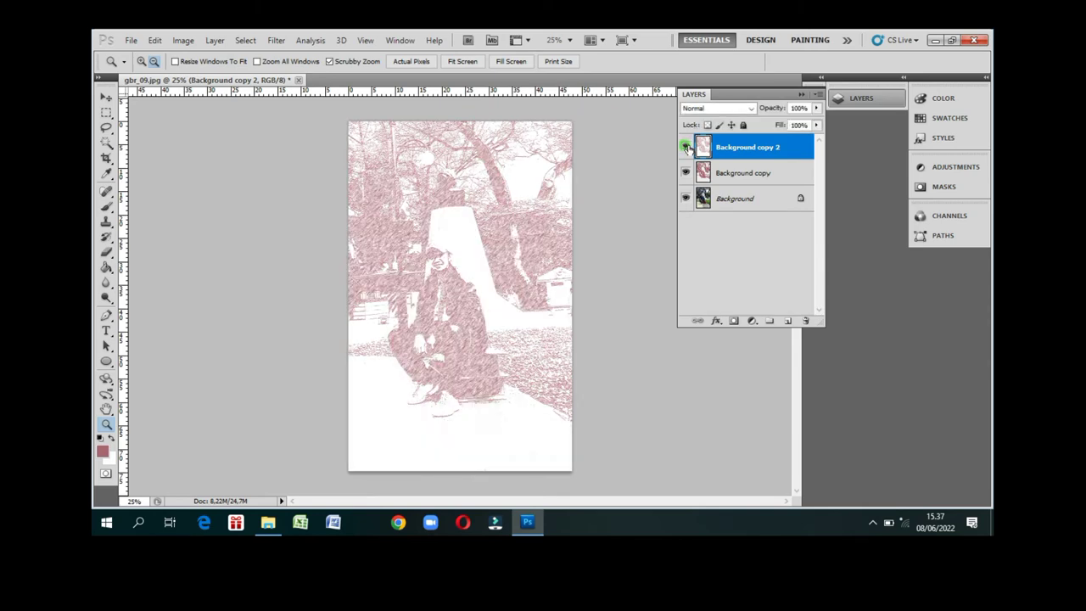
{"action": "left_click", "coordinate": [686, 147]}
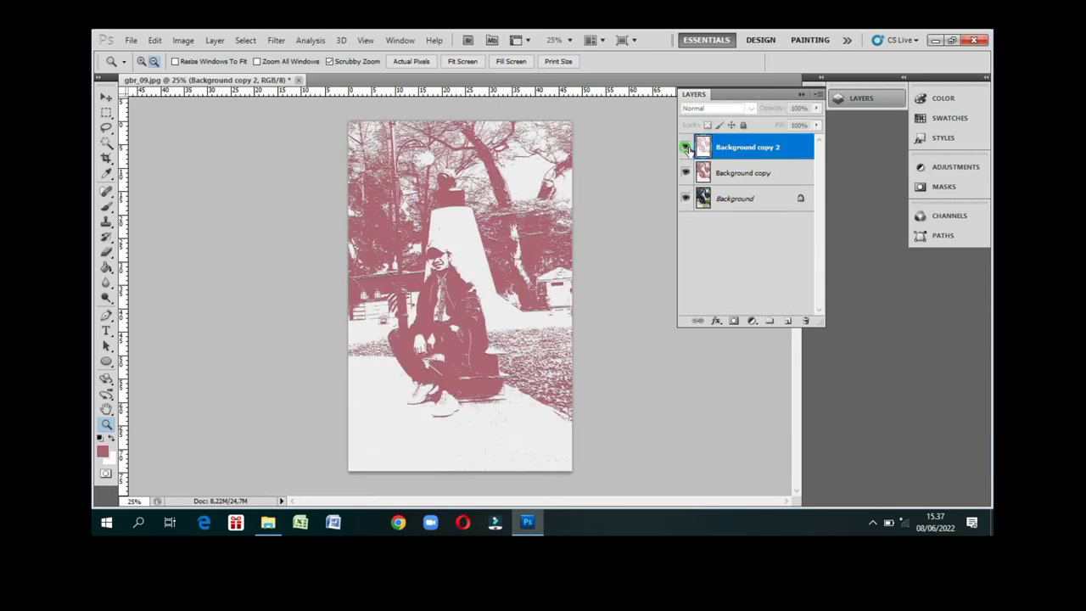
{"action": "left_click", "coordinate": [685, 147]}
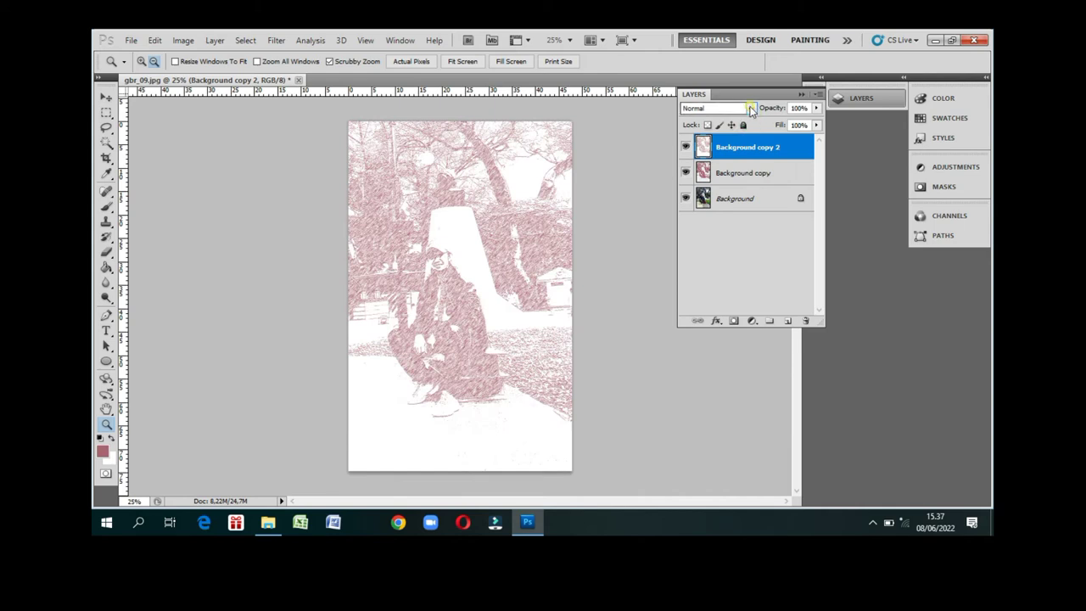
Blend Background copy 2 in Multiply mode at 51% opacity over Note Paper.
{"action": "left_click", "coordinate": [751, 109]}
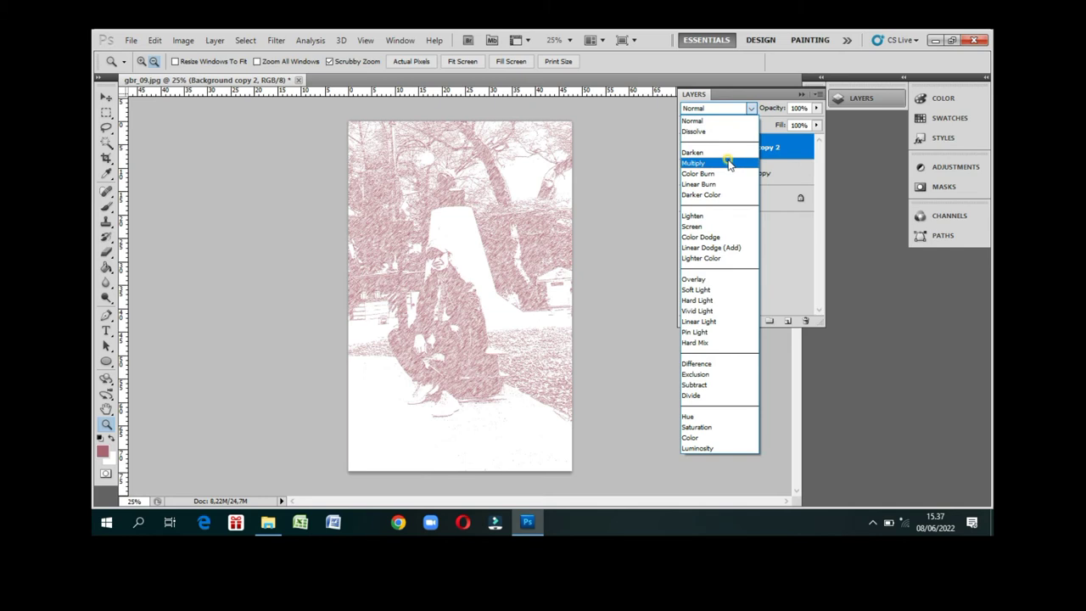
{"action": "left_click", "coordinate": [728, 163]}
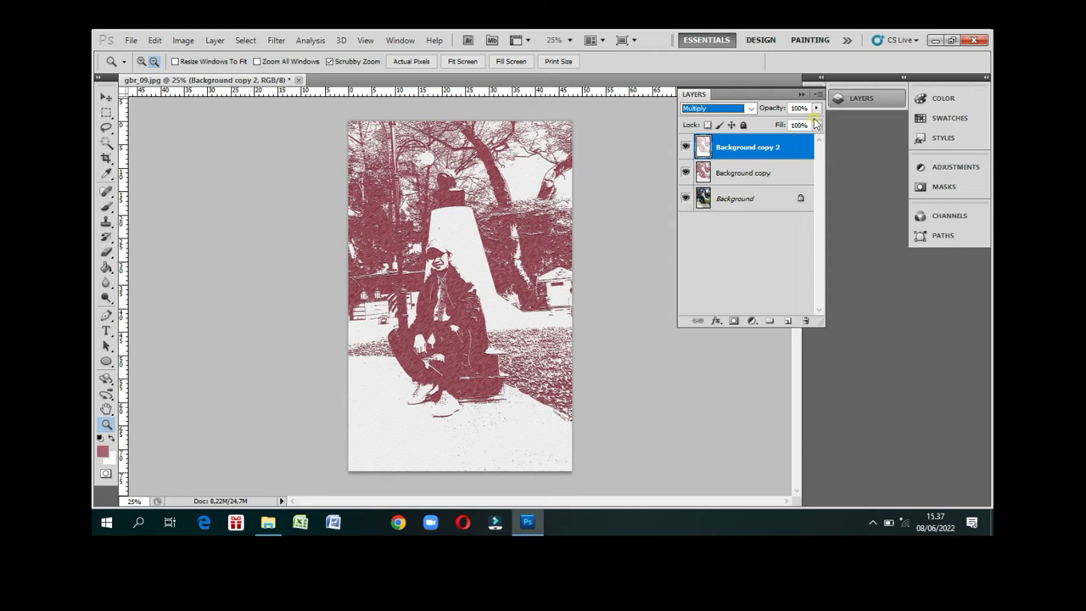
{"action": "left_click", "coordinate": [816, 109]}
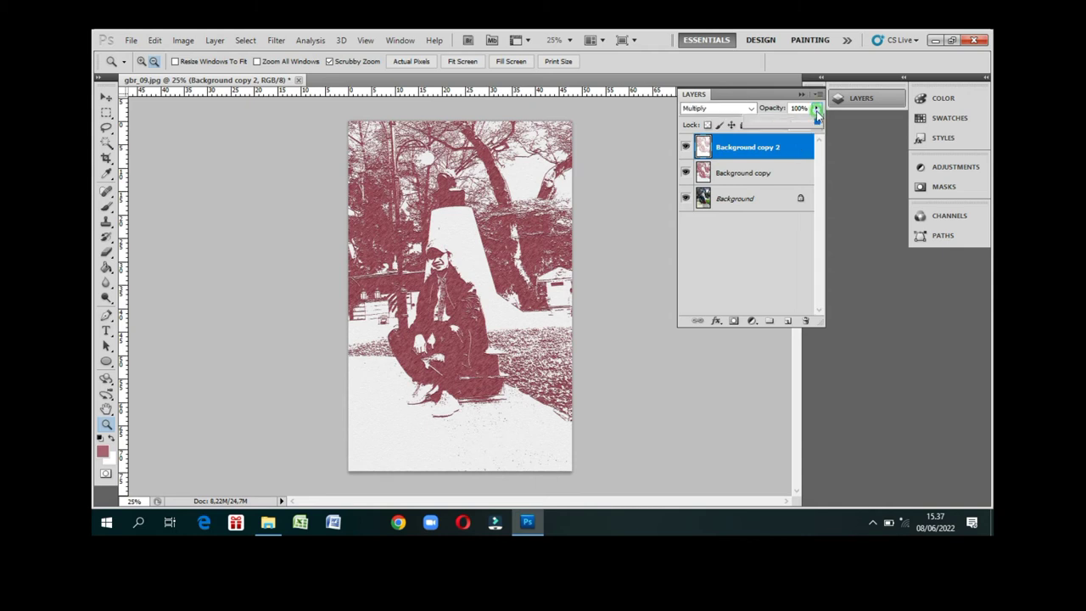
{"action": "mouse_move", "coordinate": [816, 110]}
{"action": "left_mouse_down"}
{"action": "mouse_move", "coordinate": [750, 124]}
{"action": "mouse_move", "coordinate": [816, 126]}
{"action": "mouse_move", "coordinate": [799, 139]}
{"action": "left_mouse_up"}
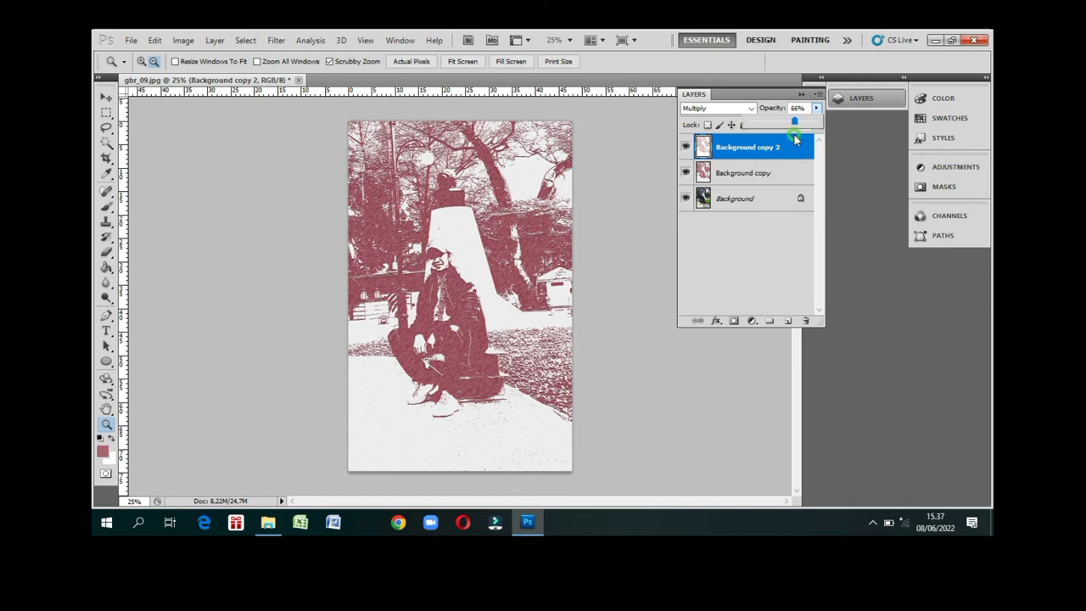
{"action": "left_click_drag", "start_coordinate": [799, 139], "coordinate": [777, 138]}
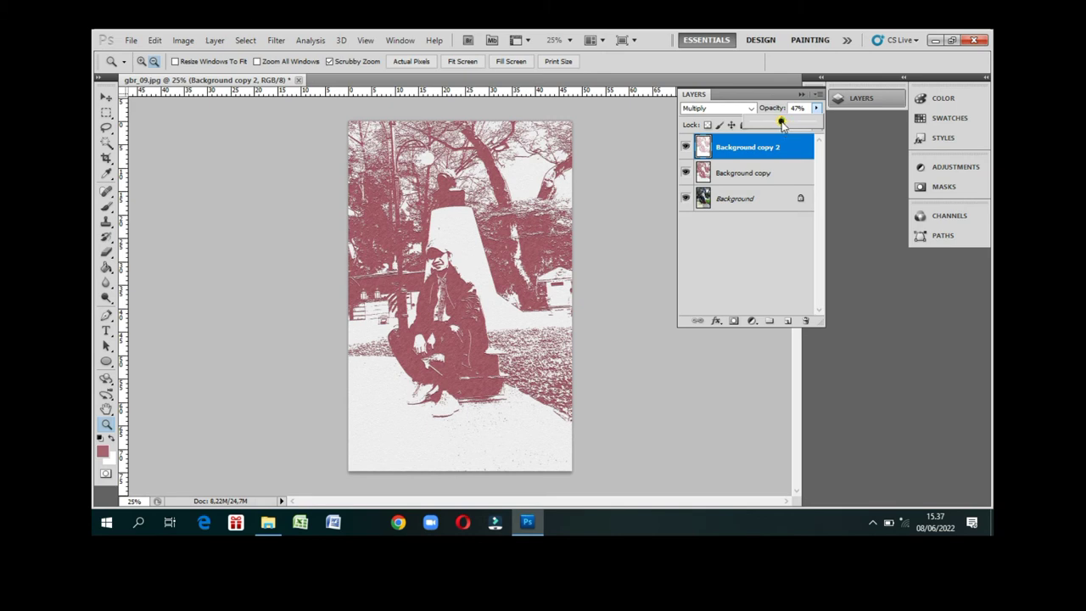
{"action": "left_click_drag", "start_coordinate": [781, 123], "coordinate": [784, 124]}
{"action": "left_click", "coordinate": [788, 149]}
{"action": "left_click_drag", "start_coordinate": [788, 150], "coordinate": [758, 140]}
{"action": "left_click", "coordinate": [766, 146]}
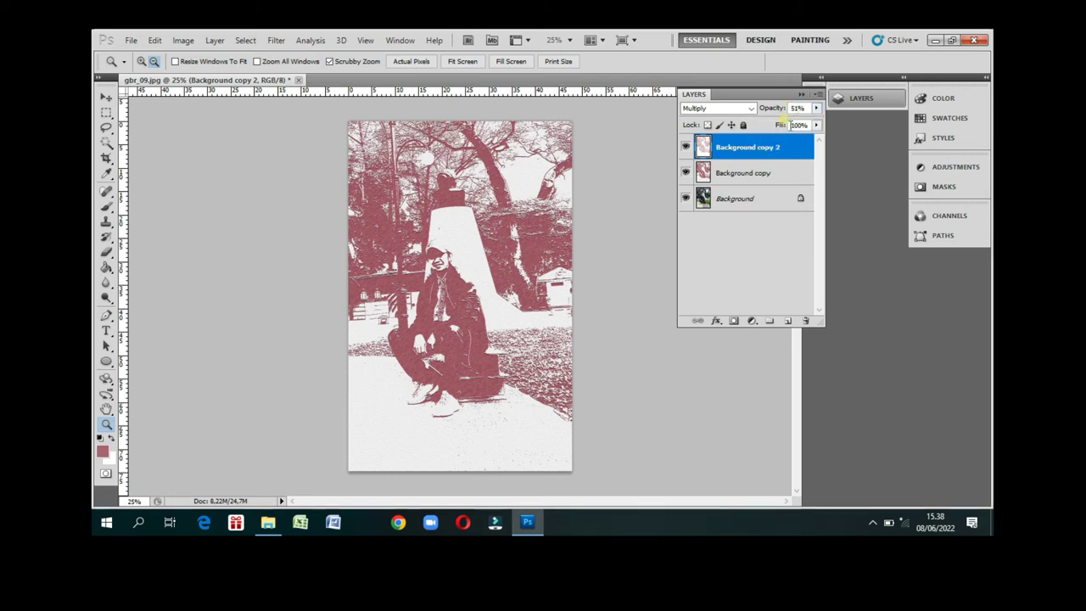
Briefly select the Background copy layer to check it, then reselect Background copy 2.
{"action": "left_click", "coordinate": [779, 151]}
{"action": "left_click", "coordinate": [763, 173]}
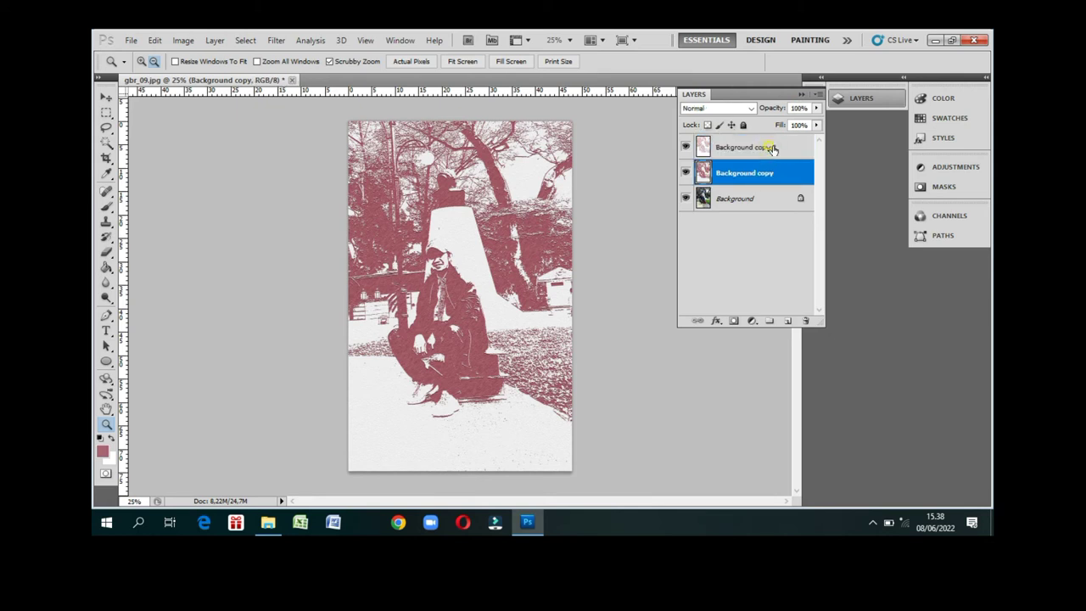
{"action": "left_click", "coordinate": [771, 151]}
{"action": "type", "text": "51"}
{"action": "left_click", "coordinate": [770, 175]}
{"action": "left_click", "coordinate": [775, 148]}
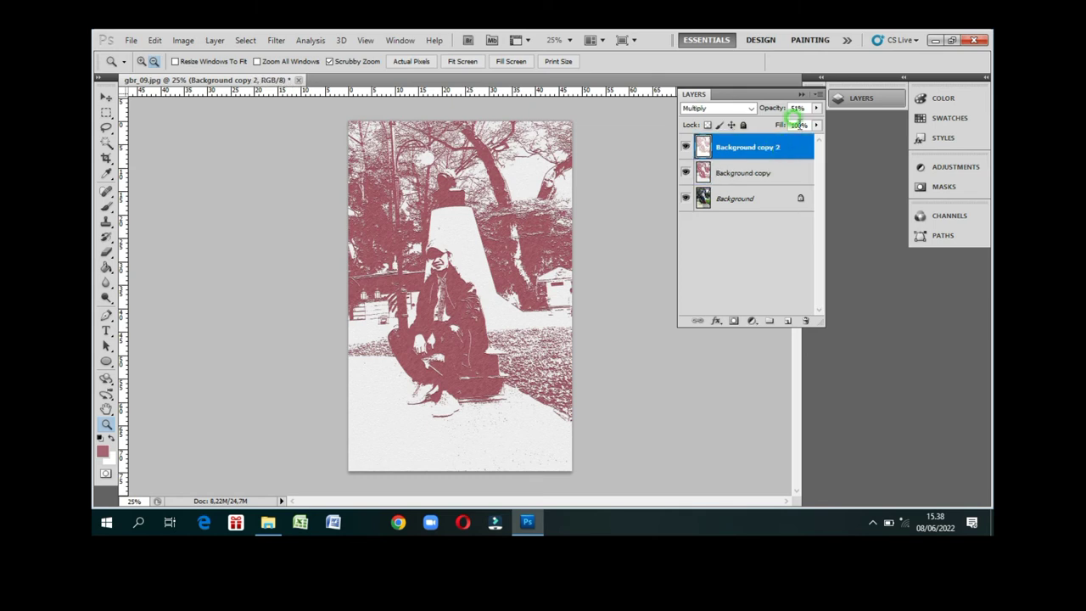
{"action": "left_click", "coordinate": [815, 96]}
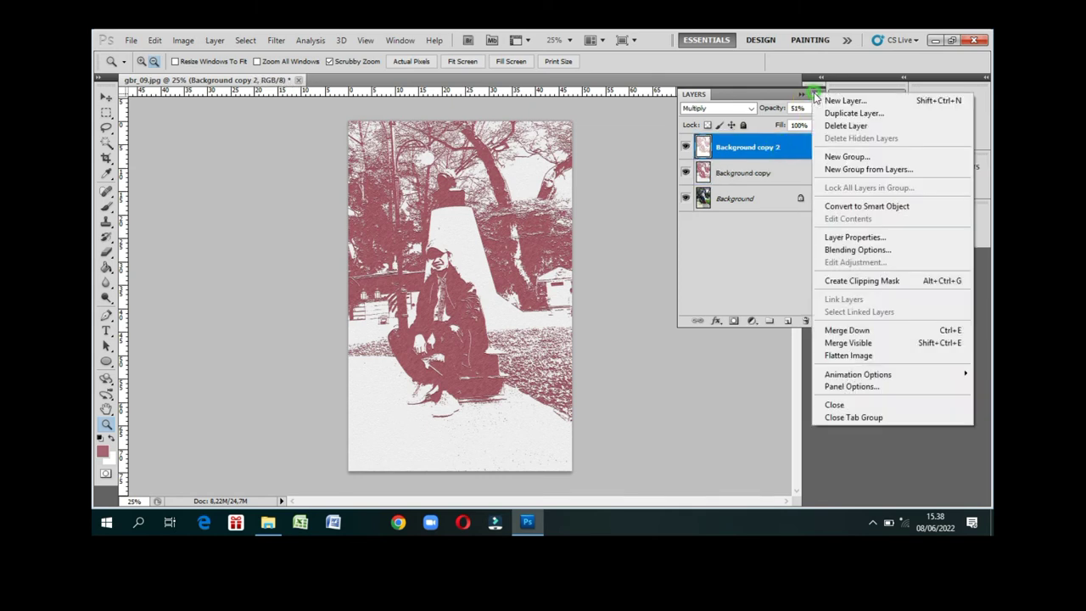
Merge Background copy 2 down, then hide and reshow the merged sketch to compare with the photo.
{"action": "left_click", "coordinate": [903, 330]}
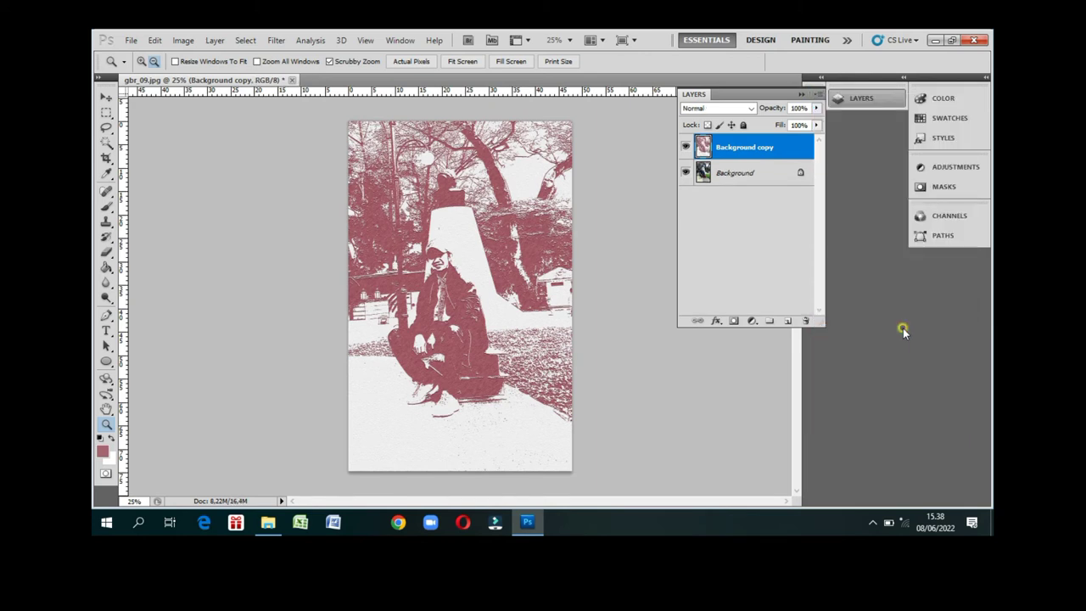
{"action": "left_click", "coordinate": [686, 147]}
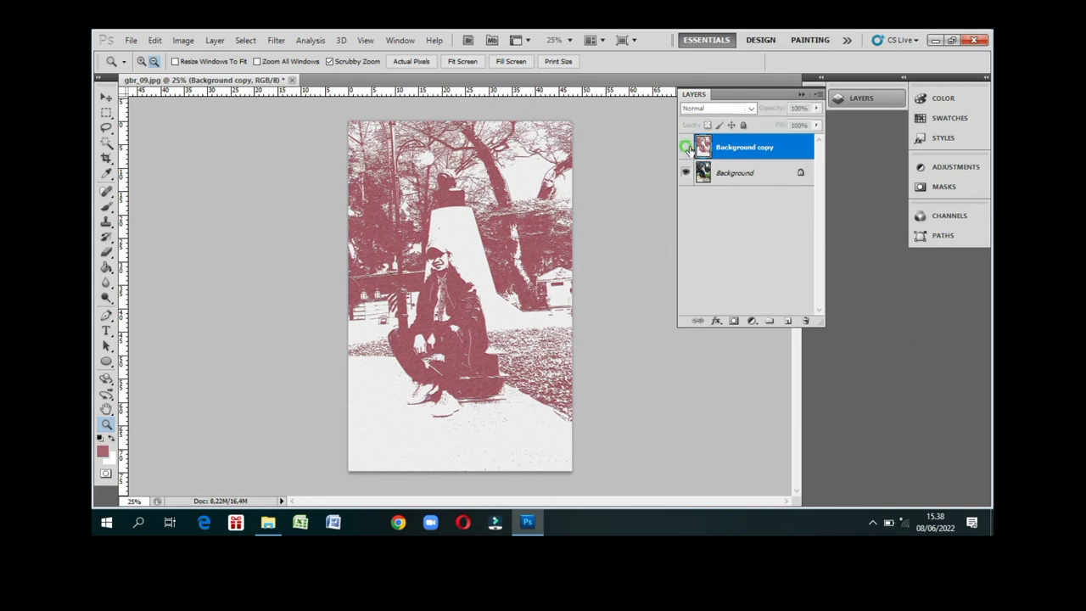
{"action": "left_click", "coordinate": [686, 147]}
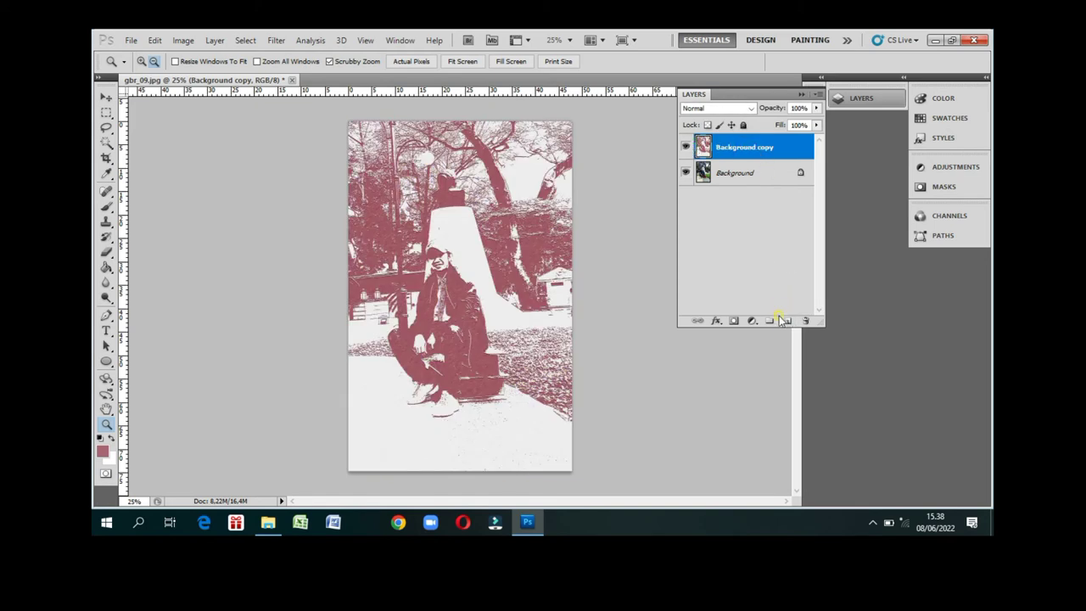
Duplicate the merged sketch layer as Background copy 2 and select the new copy.
{"action": "mouse_move", "coordinate": [766, 150]}
{"action": "left_mouse_down"}
{"action": "mouse_move", "coordinate": [787, 235]}
{"action": "mouse_move", "coordinate": [787, 321]}
{"action": "left_mouse_up"}
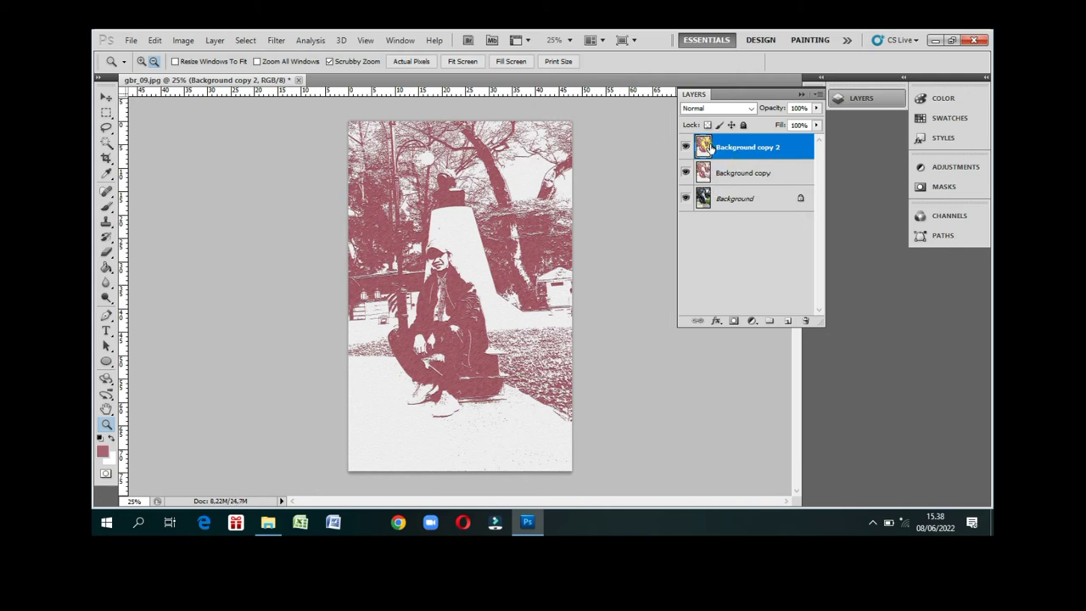
{"action": "left_click", "coordinate": [728, 150]}
{"action": "left_click", "coordinate": [275, 41]}
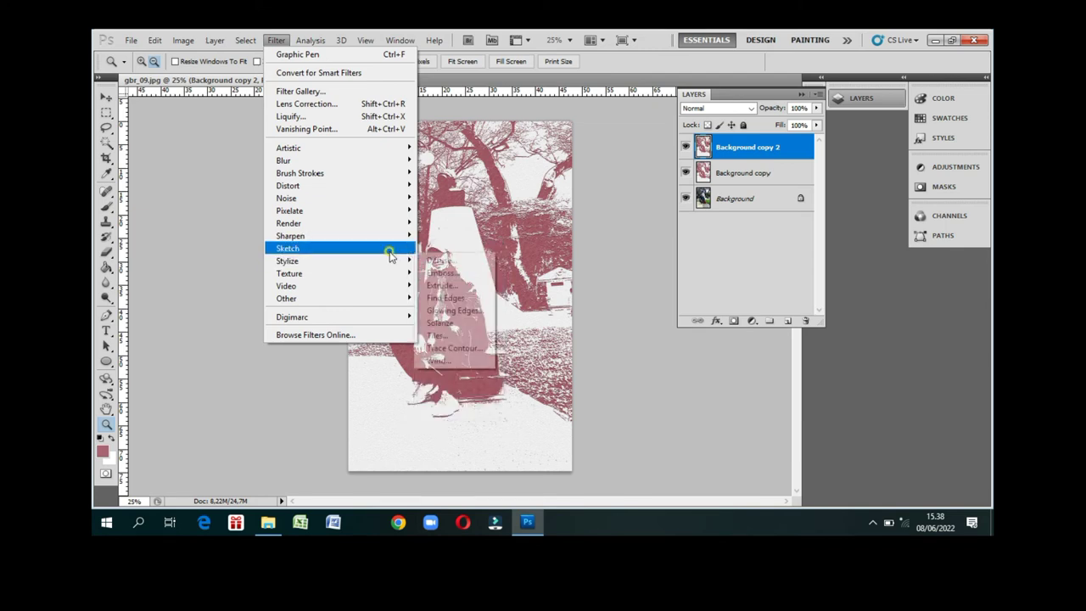
{"action": "mouse_move", "coordinate": [287, 248]}
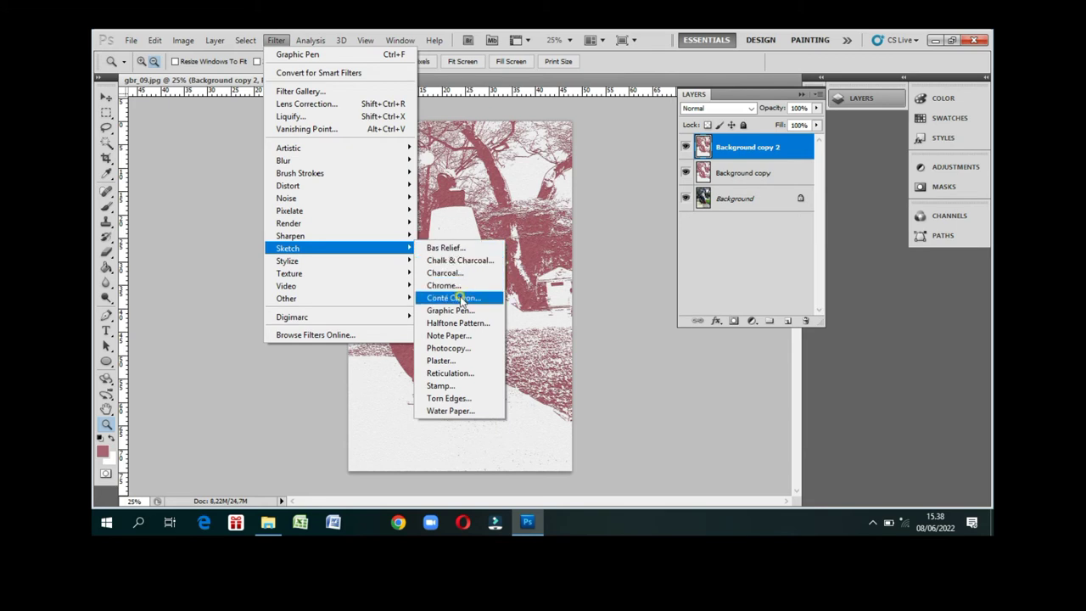
Preview Conté Crayon on the copy, zoomed out to 50% and centred on the whole scene.
{"action": "left_click", "coordinate": [459, 299]}
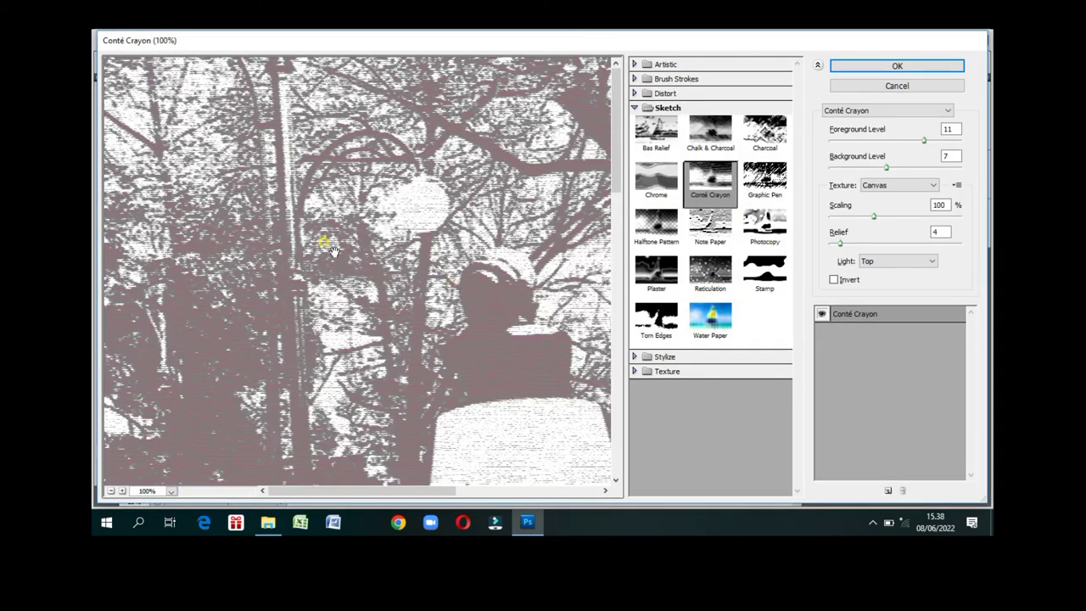
{"action": "mouse_move", "coordinate": [303, 331]}
{"action": "left_mouse_down"}
{"action": "mouse_move", "coordinate": [368, 381]}
{"action": "mouse_move", "coordinate": [368, 419]}
{"action": "mouse_move", "coordinate": [354, 320]}
{"action": "mouse_move", "coordinate": [358, 365]}
{"action": "mouse_move", "coordinate": [327, 250]}
{"action": "mouse_move", "coordinate": [308, 383]}
{"action": "mouse_move", "coordinate": [187, 392]}
{"action": "left_mouse_up"}
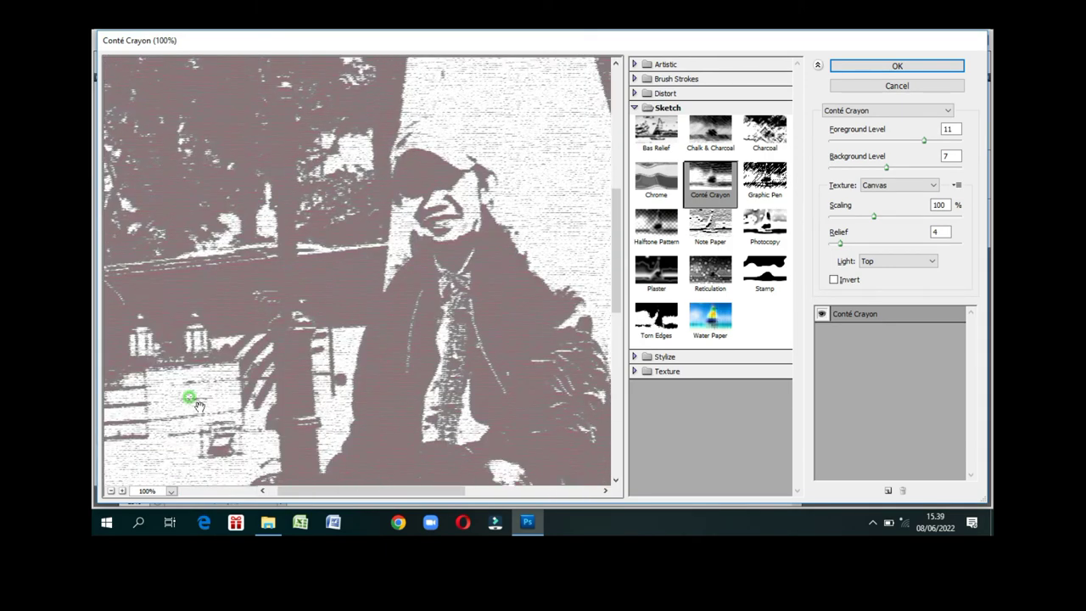
{"action": "left_click", "coordinate": [111, 491]}
{"action": "left_click", "coordinate": [111, 492]}
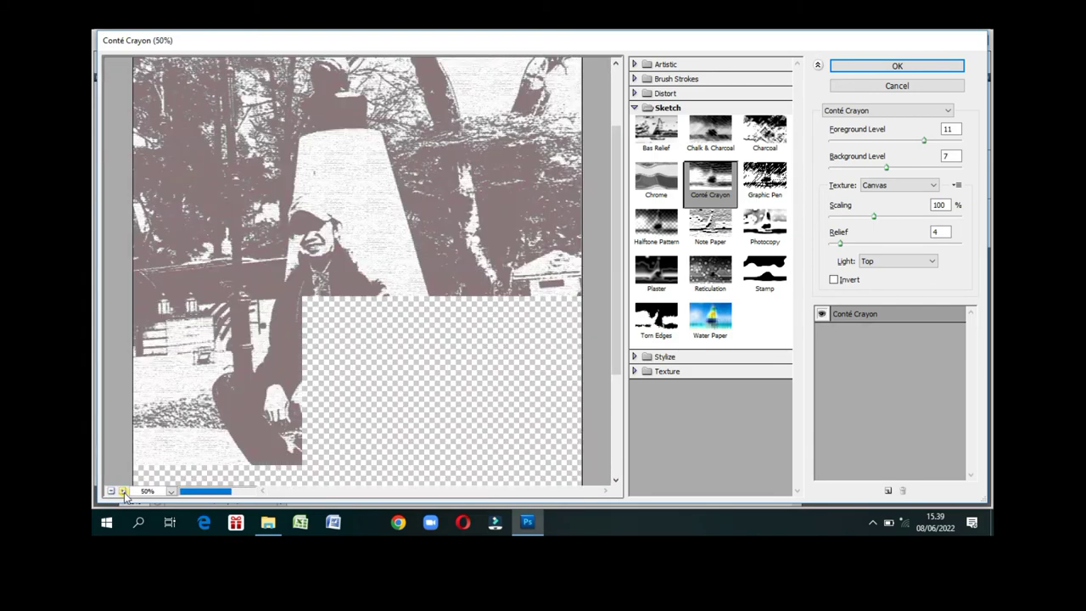
{"action": "mouse_move", "coordinate": [340, 346]}
{"action": "left_mouse_down"}
{"action": "mouse_move", "coordinate": [320, 363]}
{"action": "mouse_move", "coordinate": [321, 404]}
{"action": "left_mouse_up"}
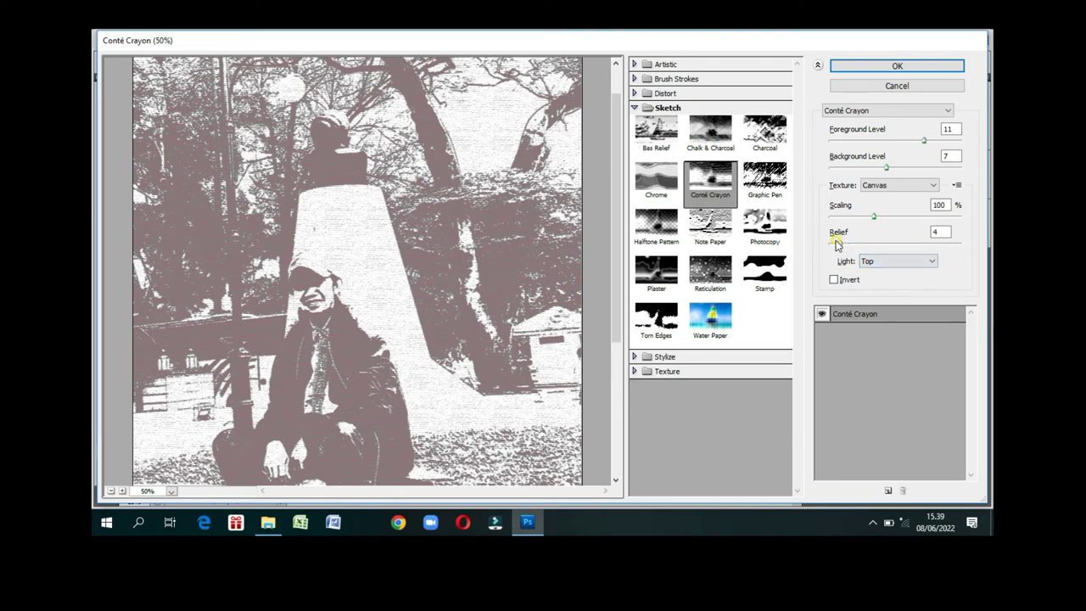
Keep Relief at 4 and try other canvas texture scalings before returning to 100%.
{"action": "mouse_move", "coordinate": [843, 245]}
{"action": "left_mouse_down"}
{"action": "mouse_move", "coordinate": [961, 255]}
{"action": "mouse_move", "coordinate": [827, 247]}
{"action": "mouse_move", "coordinate": [844, 246]}
{"action": "left_mouse_up"}
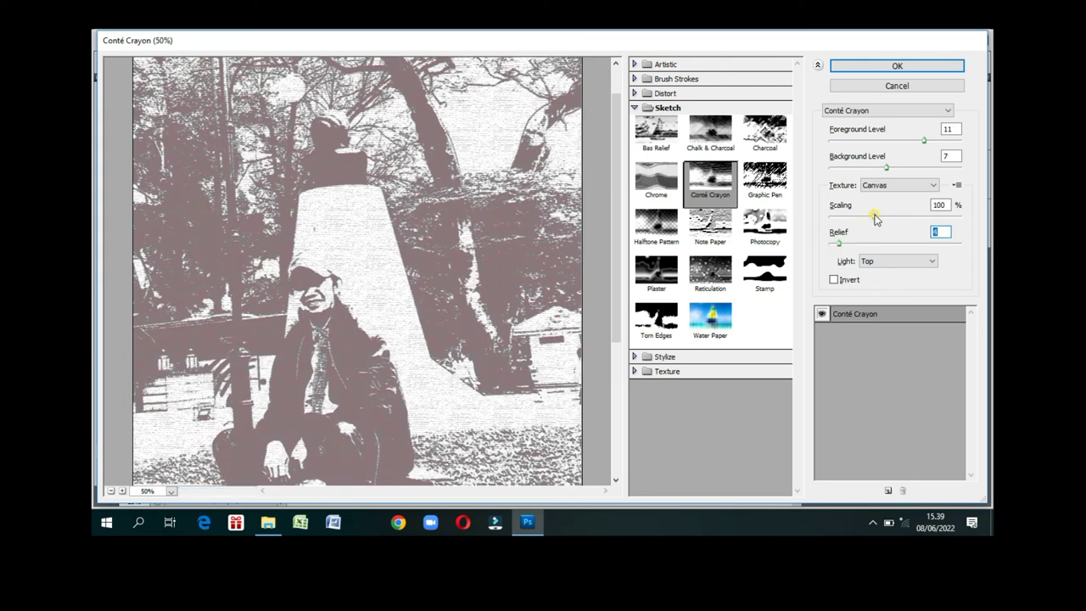
{"action": "mouse_move", "coordinate": [876, 218]}
{"action": "left_mouse_down"}
{"action": "mouse_move", "coordinate": [961, 220]}
{"action": "mouse_move", "coordinate": [830, 216]}
{"action": "left_mouse_up"}
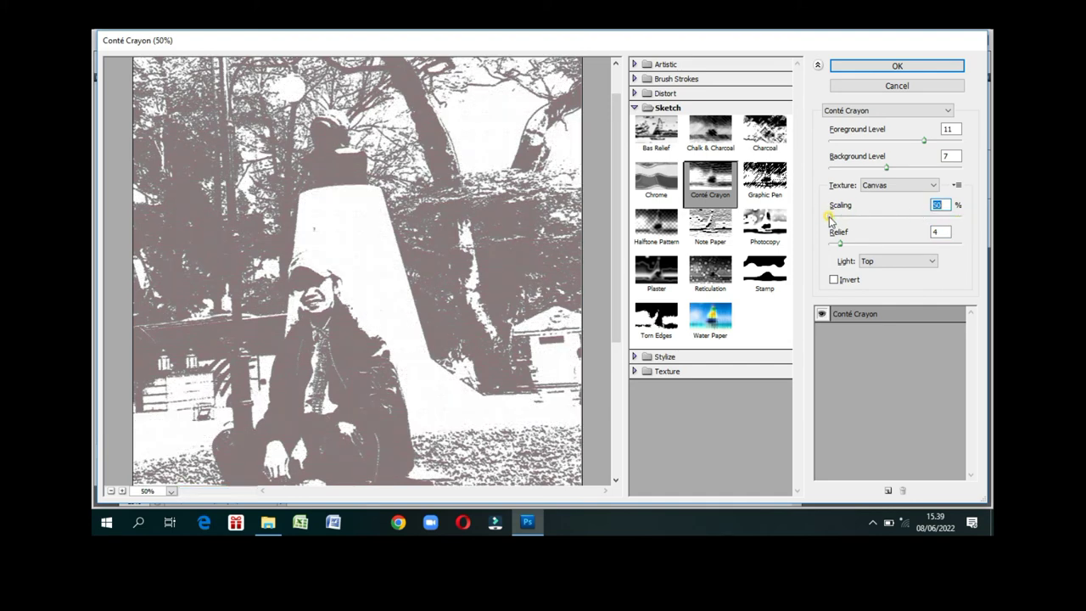
{"action": "left_click_drag", "start_coordinate": [831, 219], "coordinate": [874, 220]}
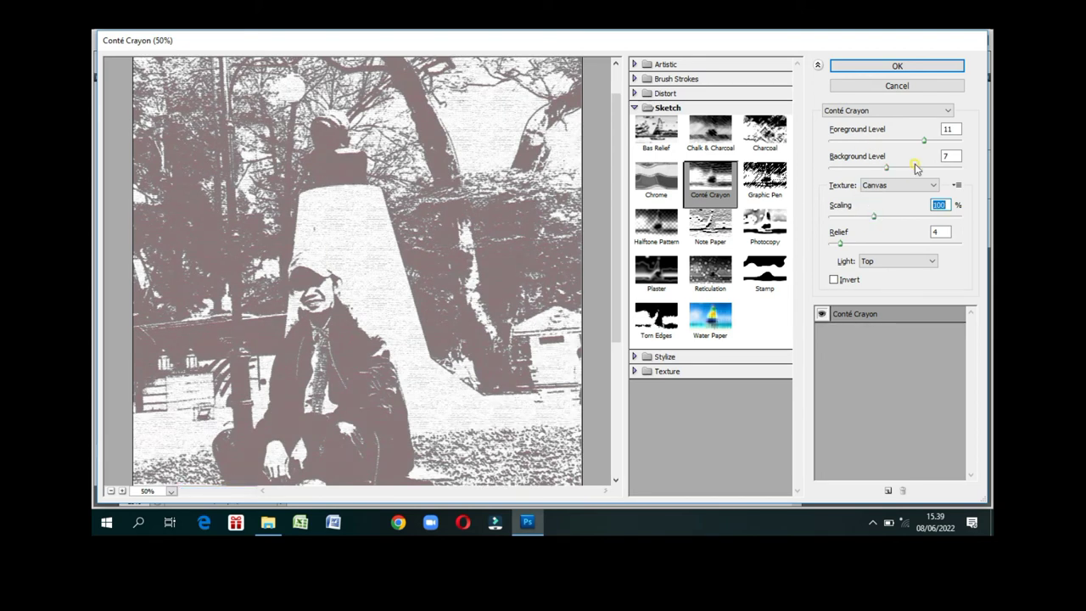
Try lighter and darker Conté Crayon background levels, finally settling on 10.
{"action": "left_click_drag", "start_coordinate": [885, 168], "coordinate": [958, 168]}
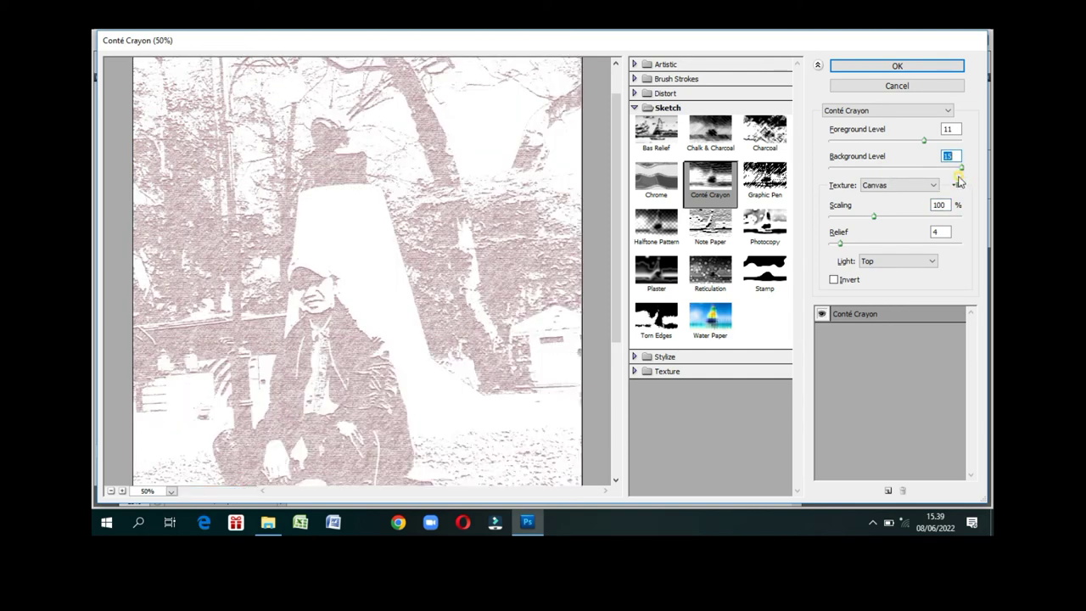
{"action": "left_click_drag", "start_coordinate": [962, 174], "coordinate": [840, 163]}
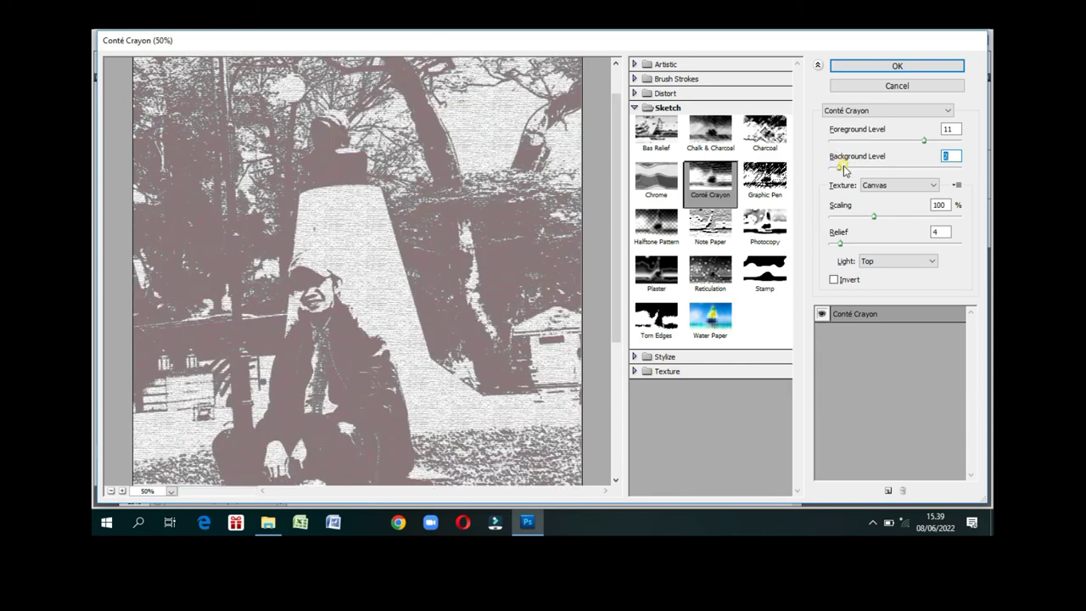
{"action": "left_click_drag", "start_coordinate": [844, 170], "coordinate": [867, 173]}
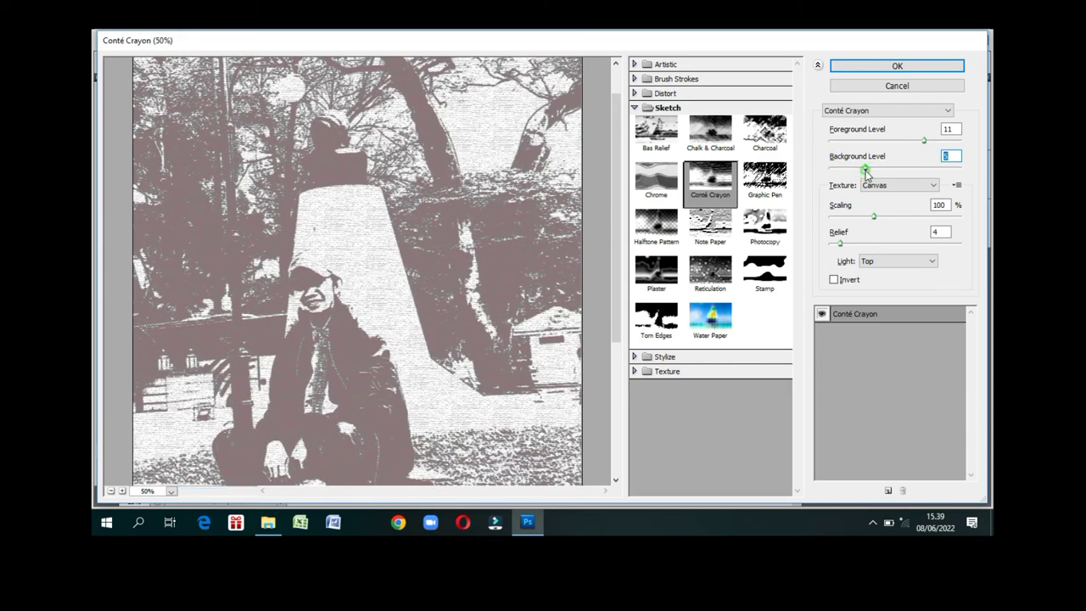
{"action": "left_click_drag", "start_coordinate": [868, 172], "coordinate": [874, 174]}
{"action": "left_click_drag", "start_coordinate": [879, 173], "coordinate": [893, 179]}
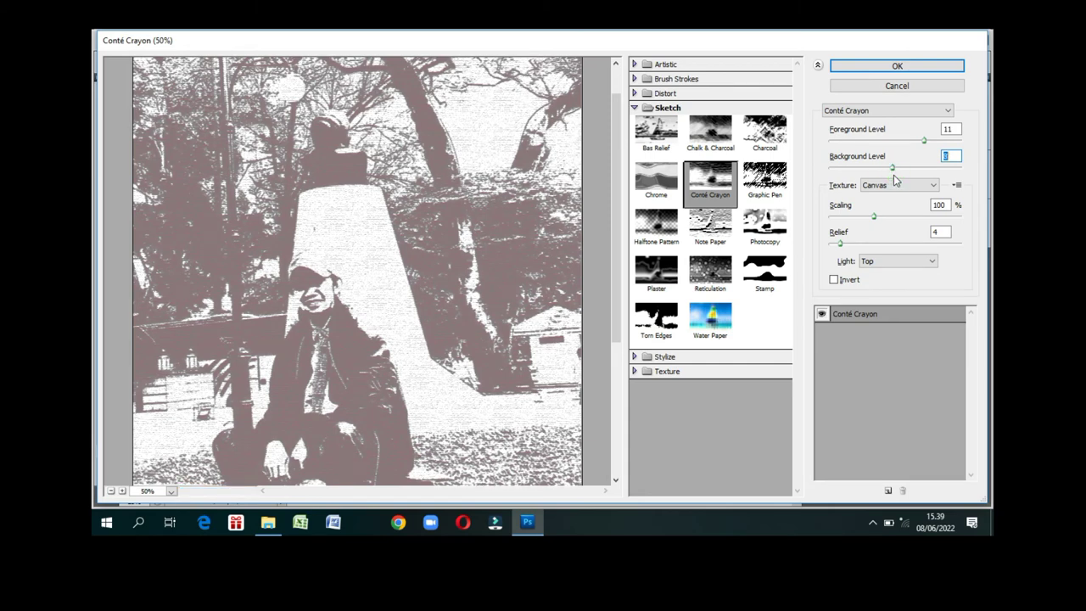
{"action": "left_click_drag", "start_coordinate": [895, 170], "coordinate": [923, 174]}
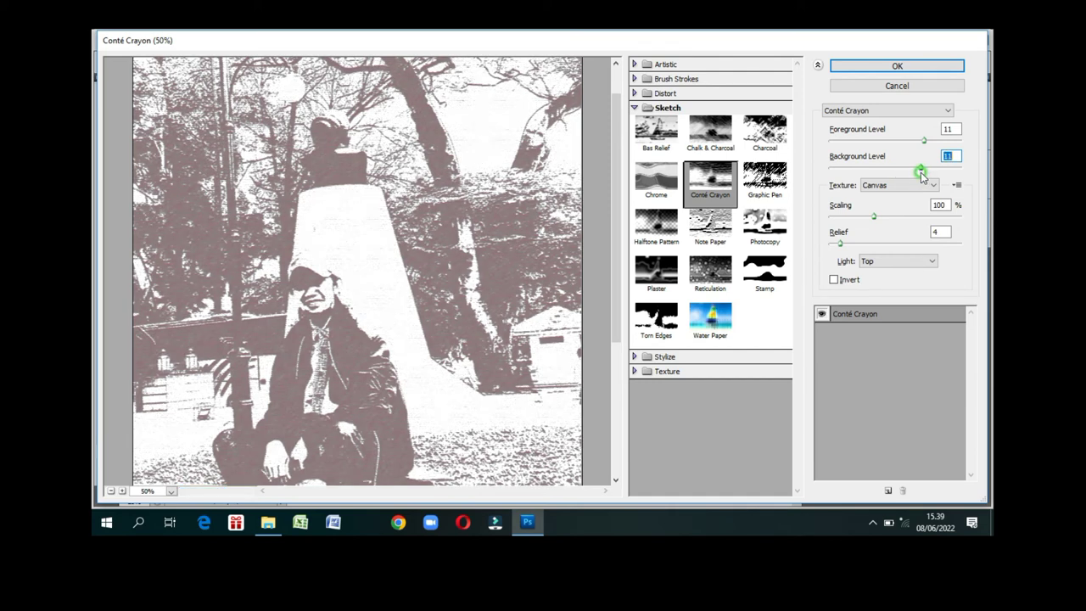
{"action": "left_click", "coordinate": [921, 173]}
{"action": "left_click", "coordinate": [911, 175]}
{"action": "left_click", "coordinate": [916, 174]}
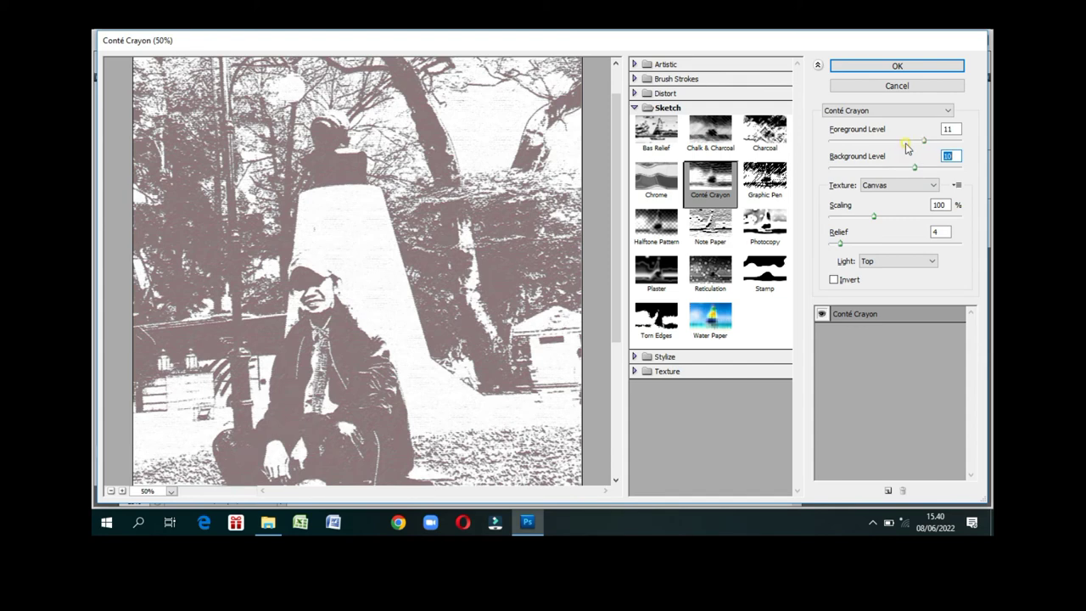
Test a lower foreground level, restore it to 11, and apply Conté Crayon.
{"action": "mouse_move", "coordinate": [923, 142]}
{"action": "left_mouse_down"}
{"action": "mouse_move", "coordinate": [836, 138]}
{"action": "mouse_move", "coordinate": [869, 144]}
{"action": "left_mouse_up"}
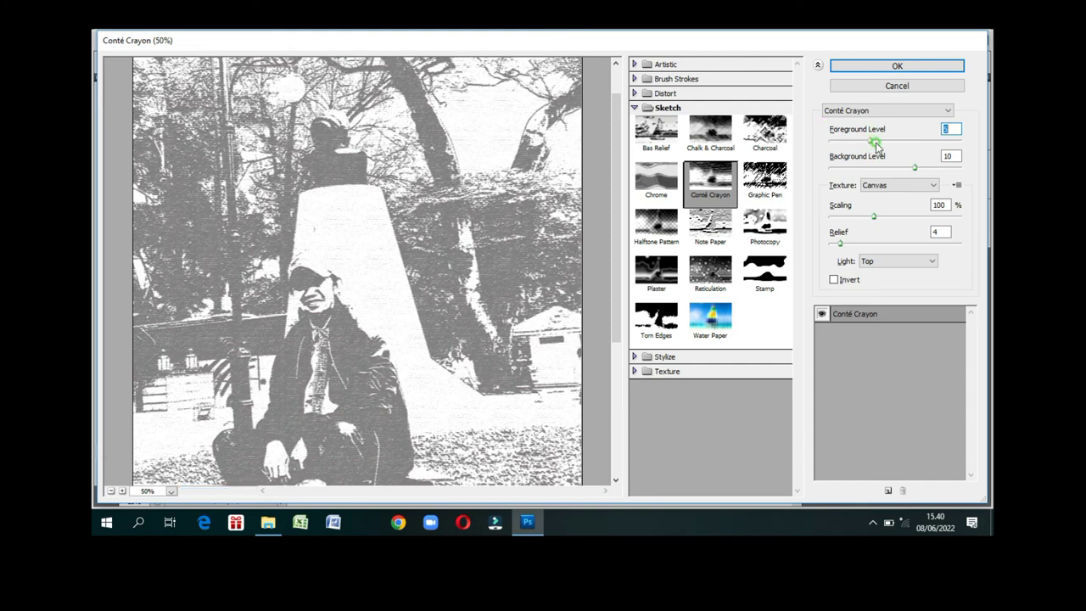
{"action": "left_click_drag", "start_coordinate": [869, 144], "coordinate": [921, 147]}
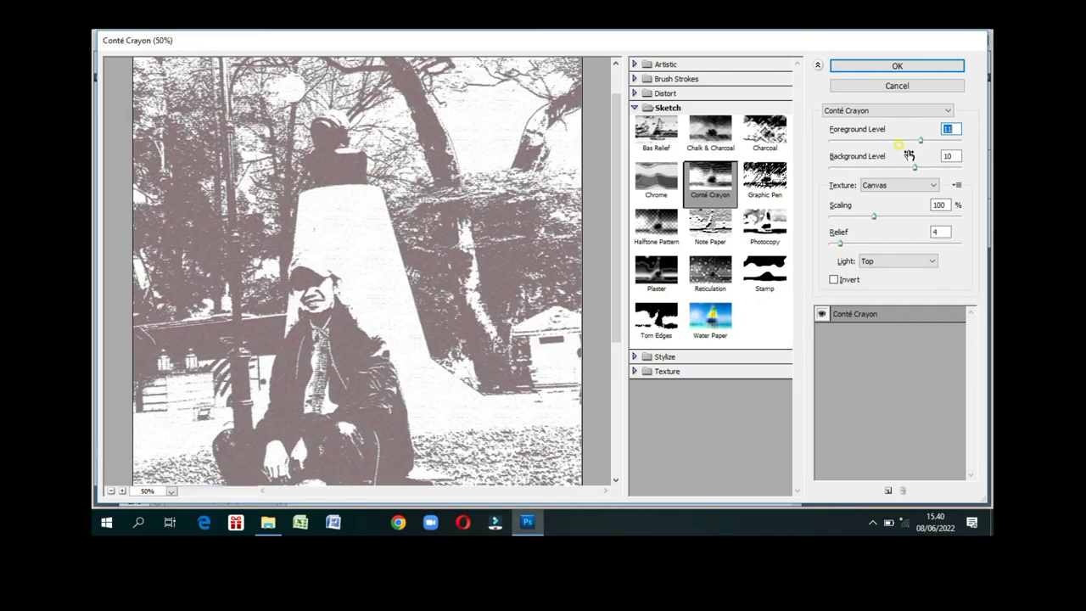
{"action": "left_click", "coordinate": [901, 68]}
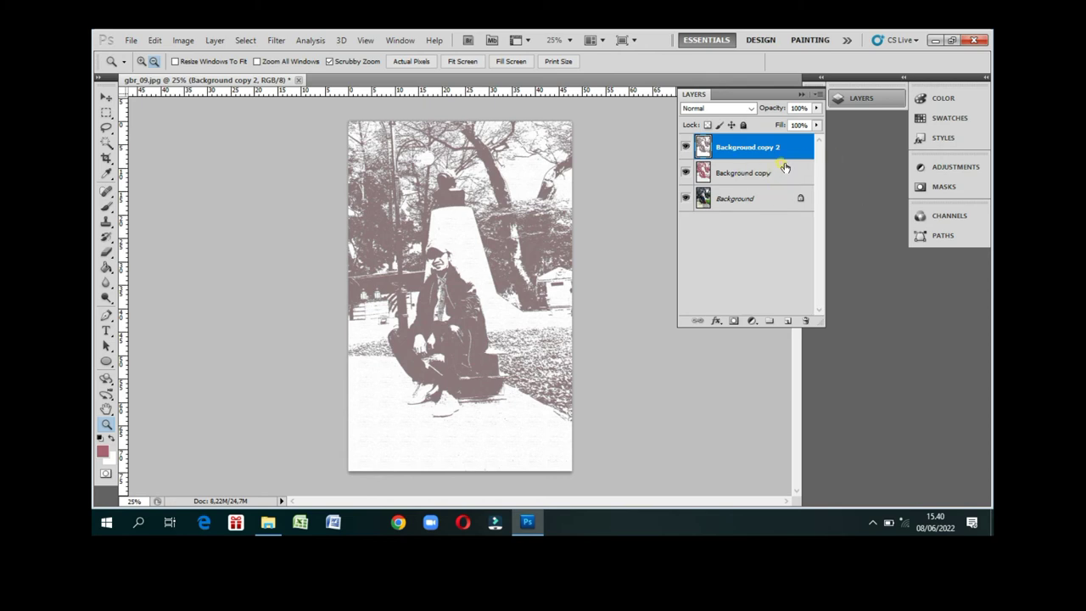
Set Background copy 2 to Multiply and settle its opacity at 38% after testing values.
{"action": "left_click", "coordinate": [771, 153]}
{"action": "left_click", "coordinate": [757, 153]}
{"action": "left_click", "coordinate": [751, 108]}
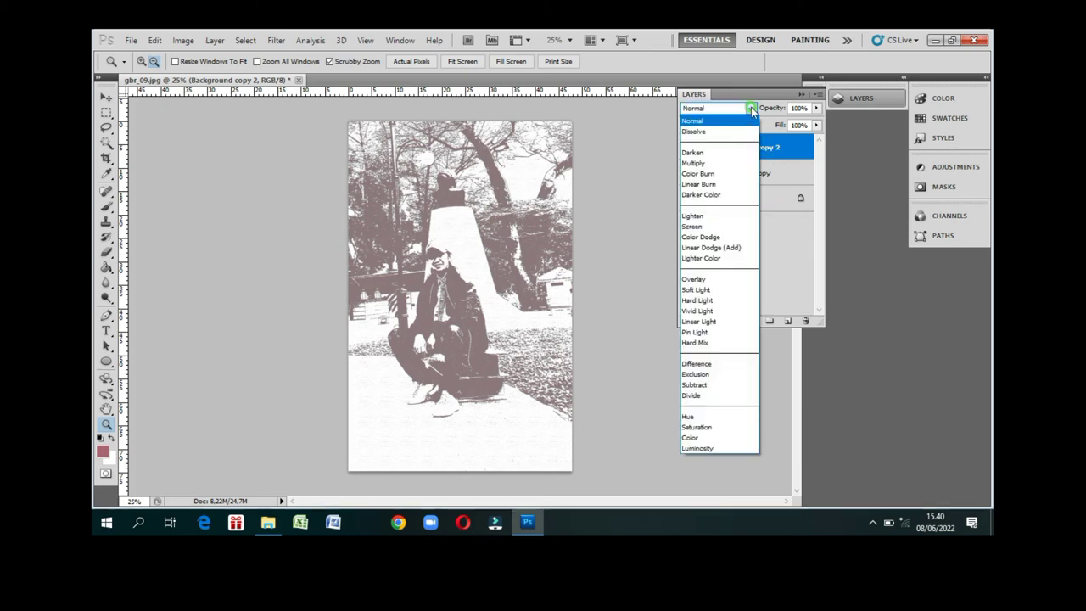
{"action": "left_click", "coordinate": [735, 163]}
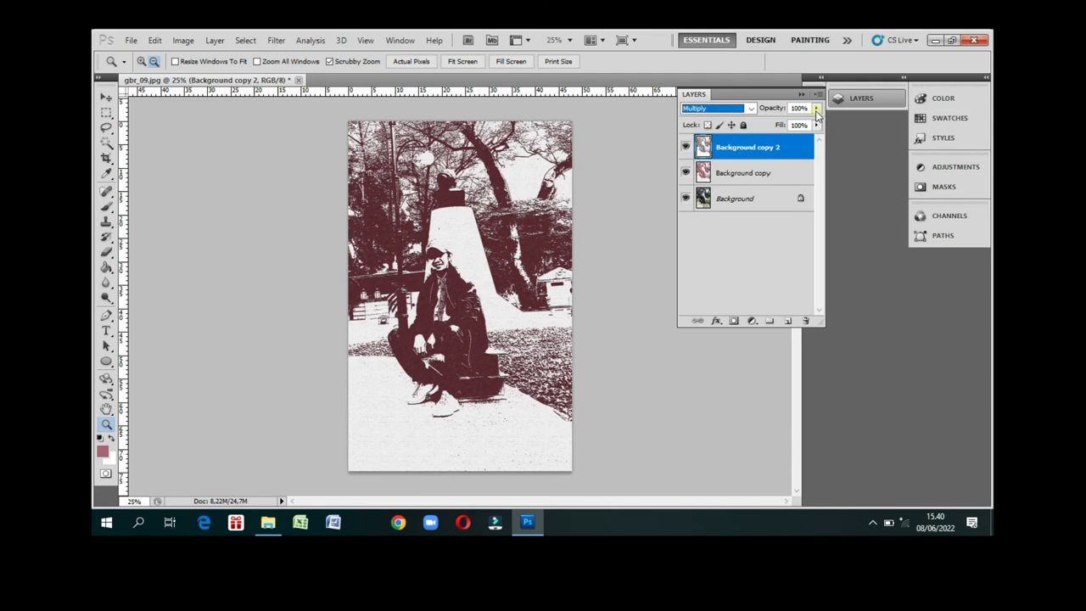
{"action": "left_click", "coordinate": [816, 111]}
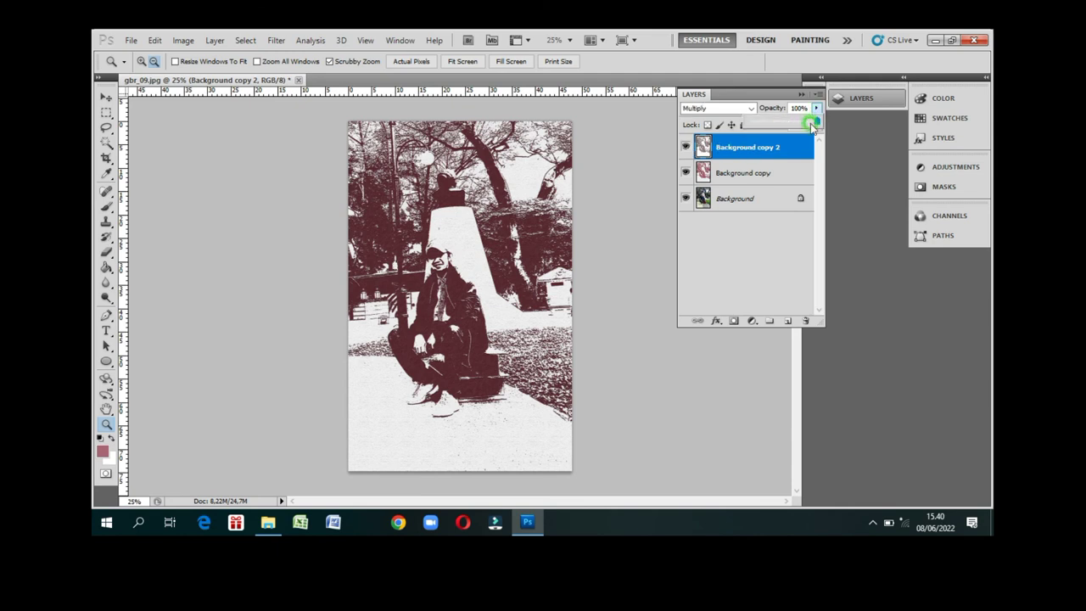
{"action": "left_click_drag", "start_coordinate": [813, 124], "coordinate": [748, 123]}
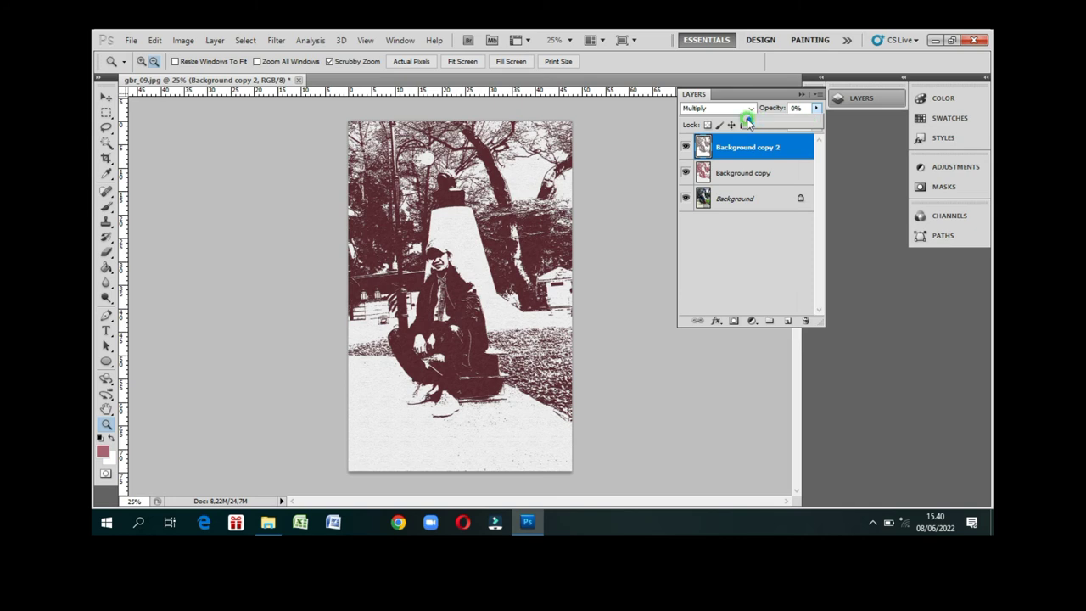
{"action": "left_click_drag", "start_coordinate": [748, 123], "coordinate": [785, 133]}
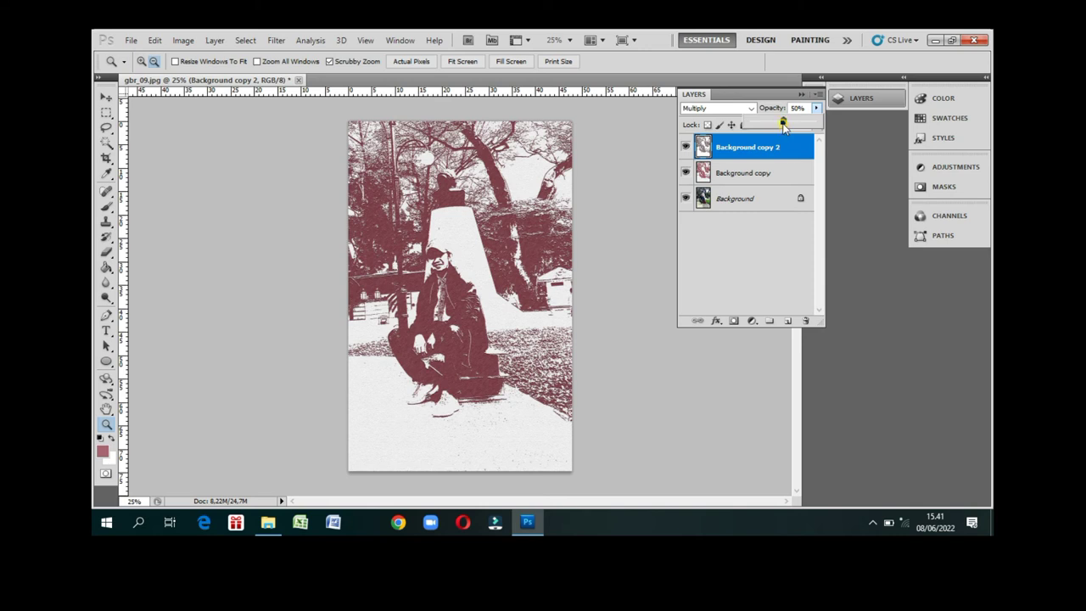
{"action": "left_click_drag", "start_coordinate": [784, 130], "coordinate": [781, 124]}
{"action": "left_click_drag", "start_coordinate": [781, 123], "coordinate": [776, 125]}
{"action": "left_click", "coordinate": [773, 146]}
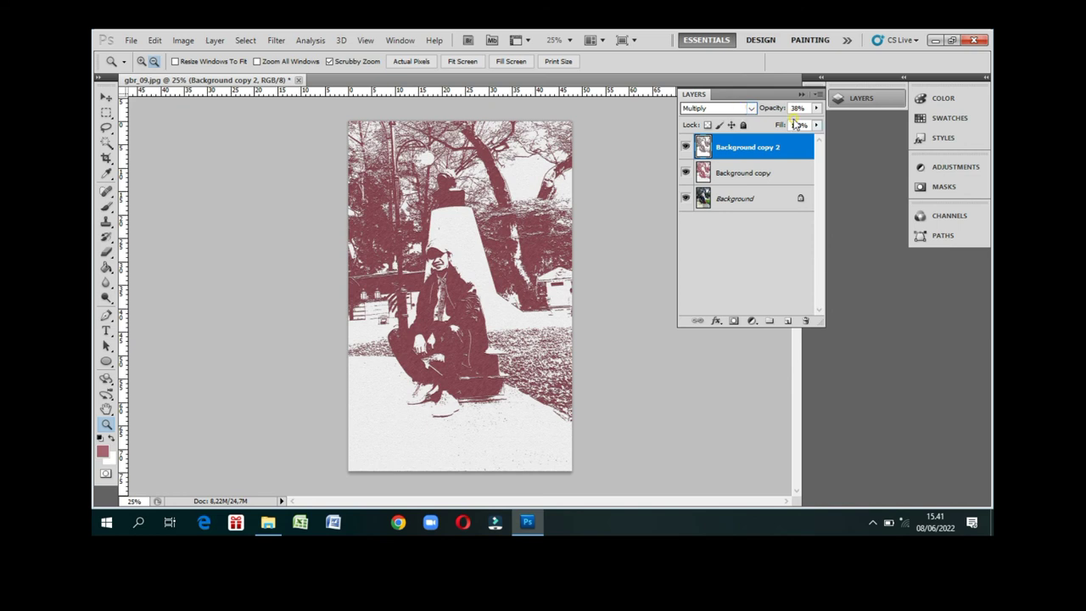
Reselect Background copy 2 and merge it down into Background copy.
{"action": "left_click", "coordinate": [760, 174]}
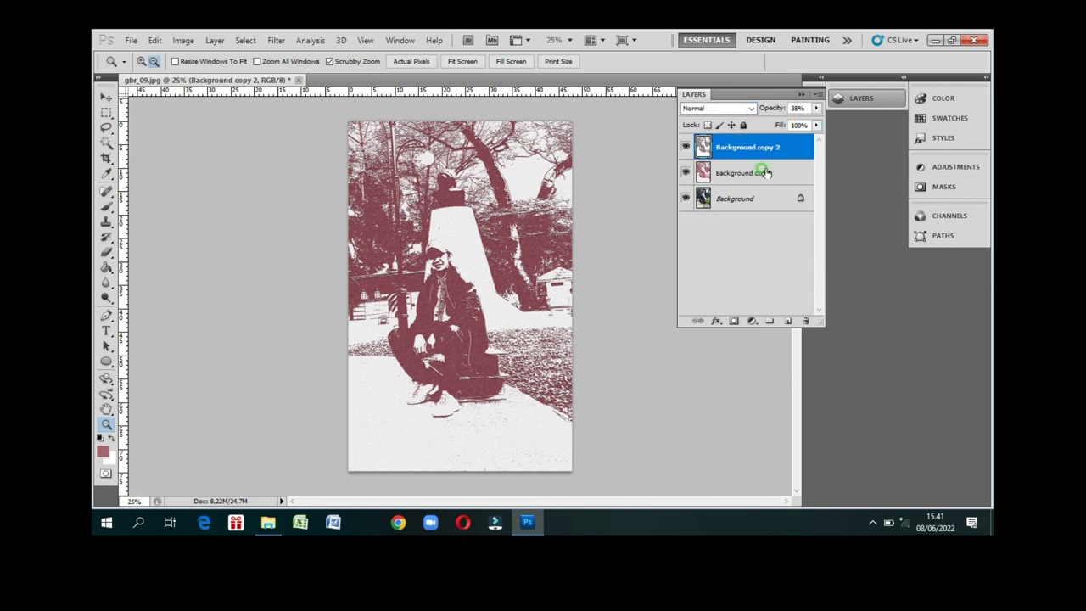
{"action": "left_click", "coordinate": [760, 145]}
{"action": "left_click", "coordinate": [767, 173]}
{"action": "left_click", "coordinate": [774, 146]}
{"action": "left_click", "coordinate": [817, 97]}
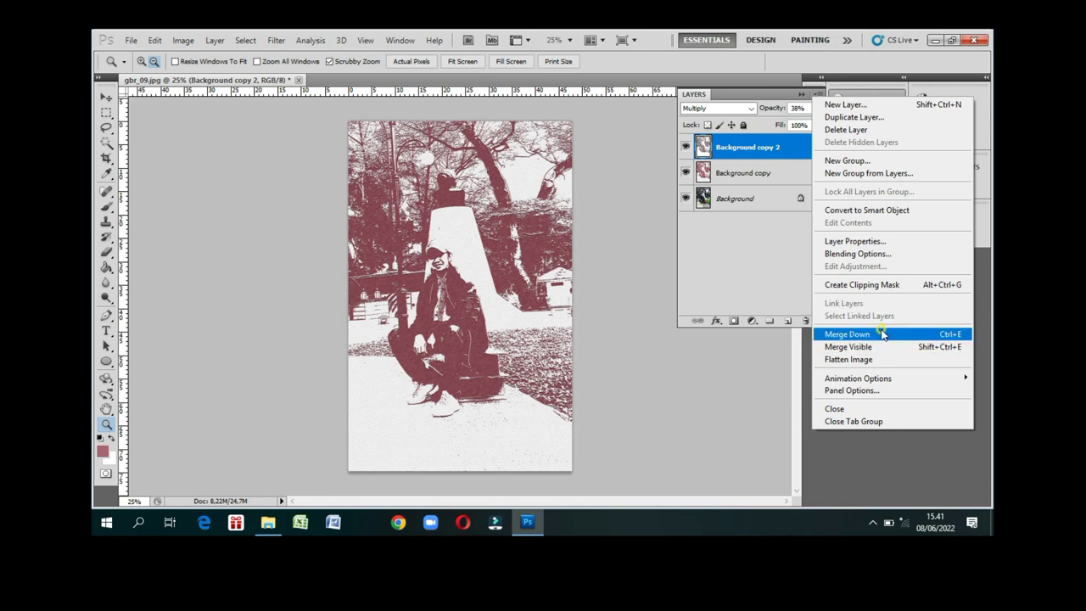
{"action": "left_click", "coordinate": [882, 333]}
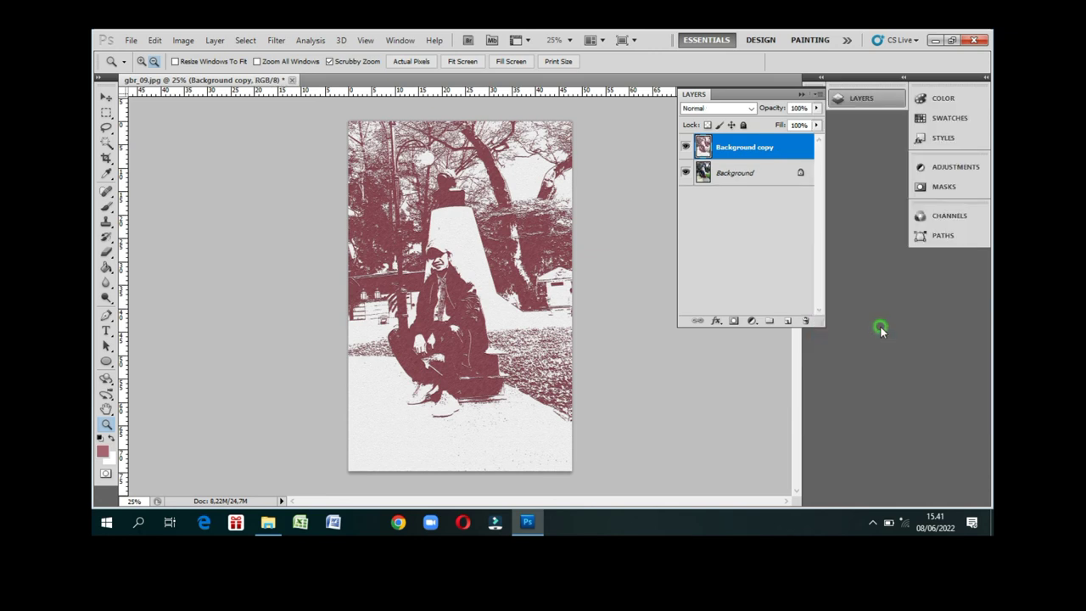
Toggle the merged sketch layer off and on twice to compare with the colour photo.
{"action": "left_click", "coordinate": [686, 147]}
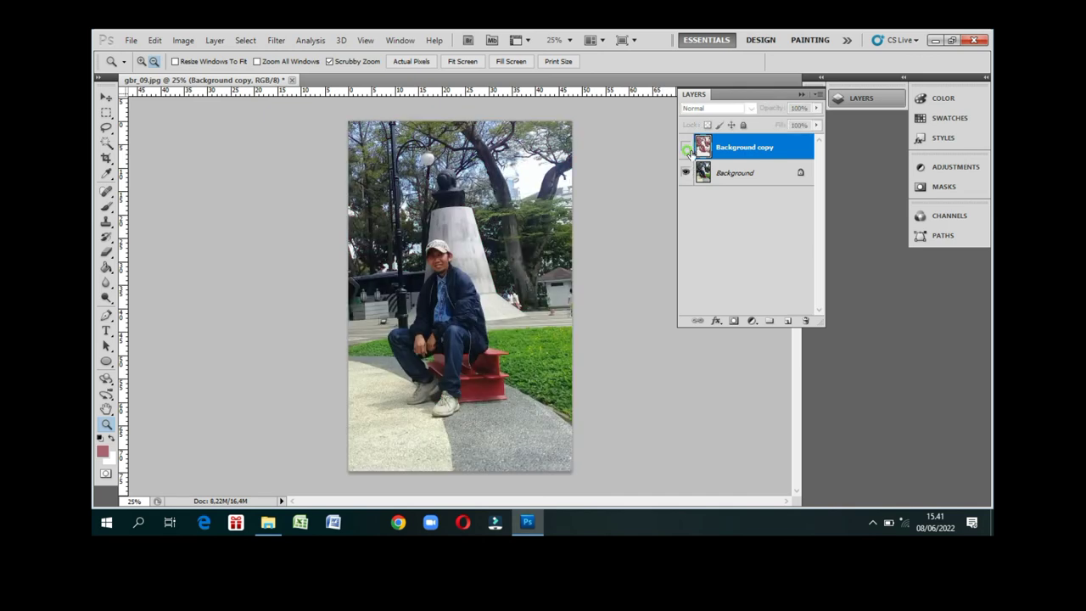
{"action": "left_click", "coordinate": [685, 148]}
{"action": "left_click", "coordinate": [686, 148]}
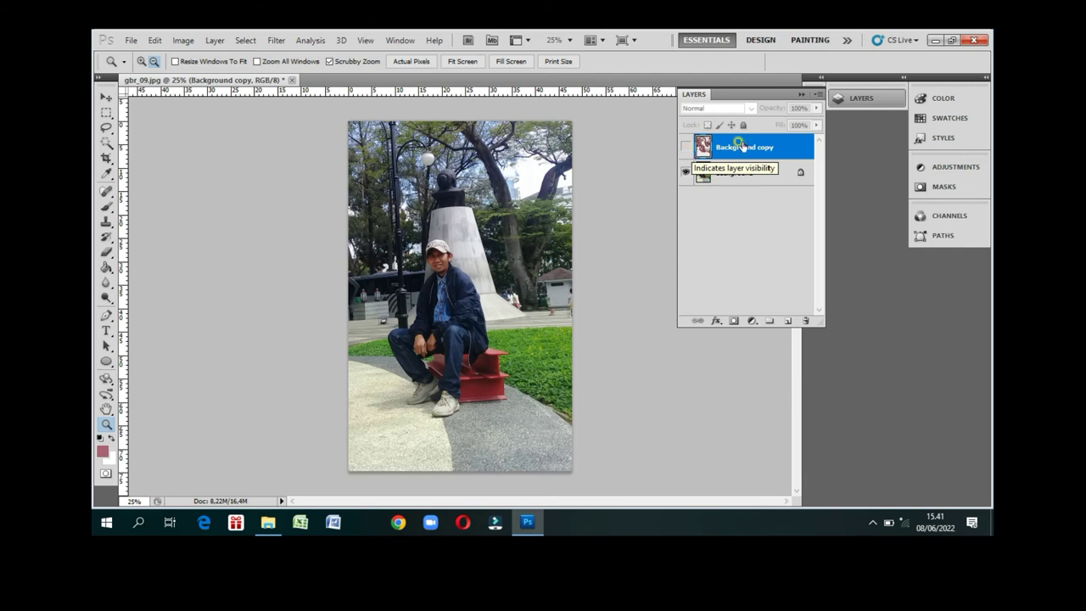
{"action": "left_click", "coordinate": [686, 148]}
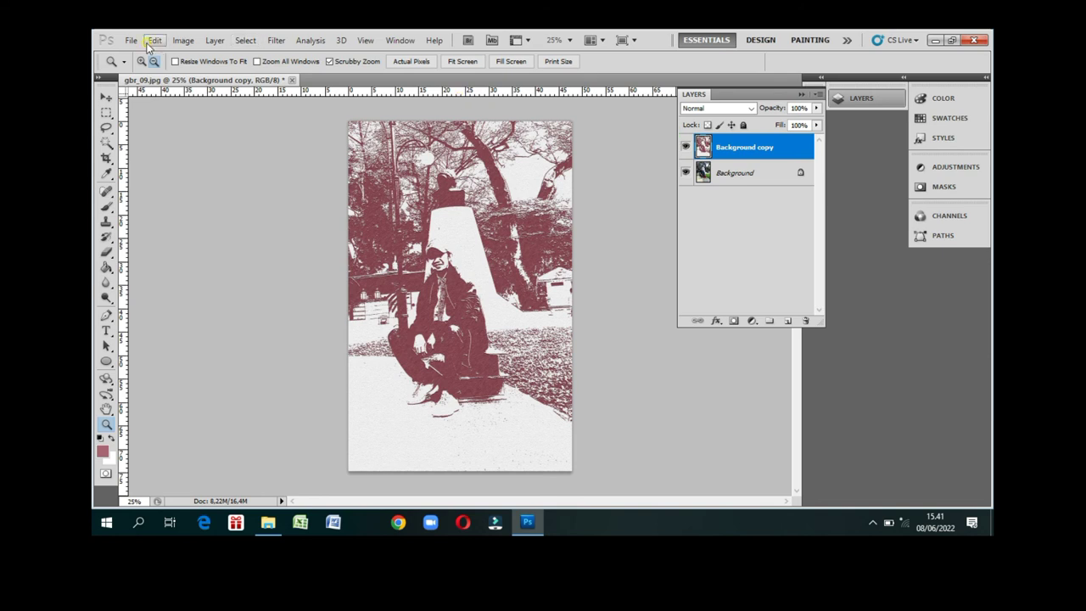
Save as Photoshop PSD 'membuat sketsa_pada foto' in DATA_GAMBAR, accepting the format options.
{"action": "left_click", "coordinate": [132, 41]}
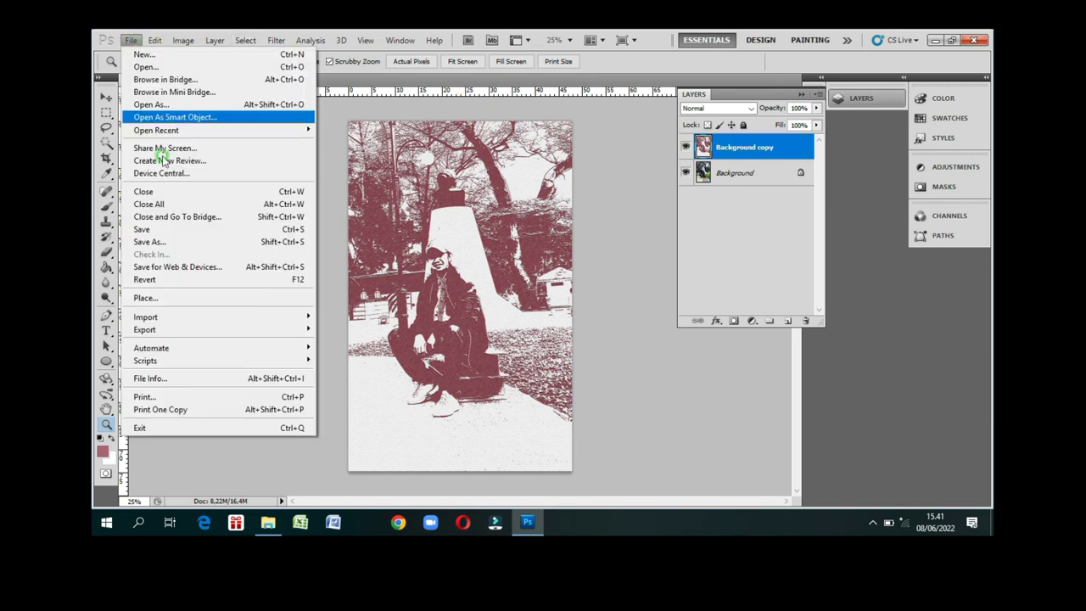
{"action": "left_click", "coordinate": [189, 242]}
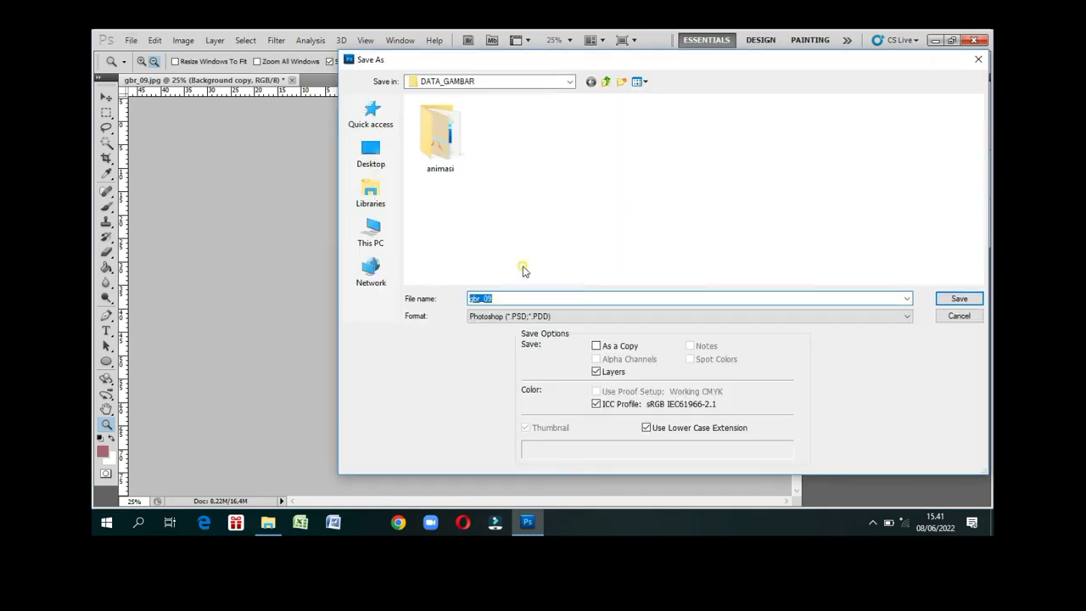
{"action": "left_click", "coordinate": [513, 298]}
{"action": "left_click_drag", "start_coordinate": [500, 297], "coordinate": [449, 284]}
{"action": "type", "text": "mem"}
{"action": "type", "text": "bua"}
{"action": "type", "text": "t "}
{"action": "type", "text": "sk"}
{"action": "type", "text": "e"}
{"action": "type", "text": "tsa_p"}
{"action": "type", "text": "ada"}
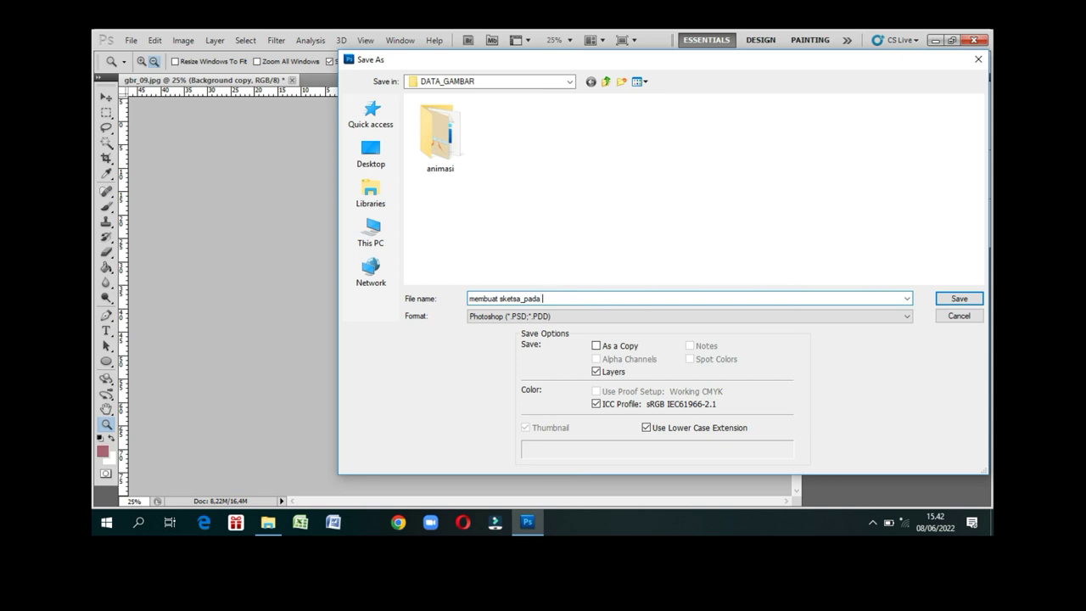
{"action": "type", "text": " foto"}
{"action": "left_click", "coordinate": [960, 301]}
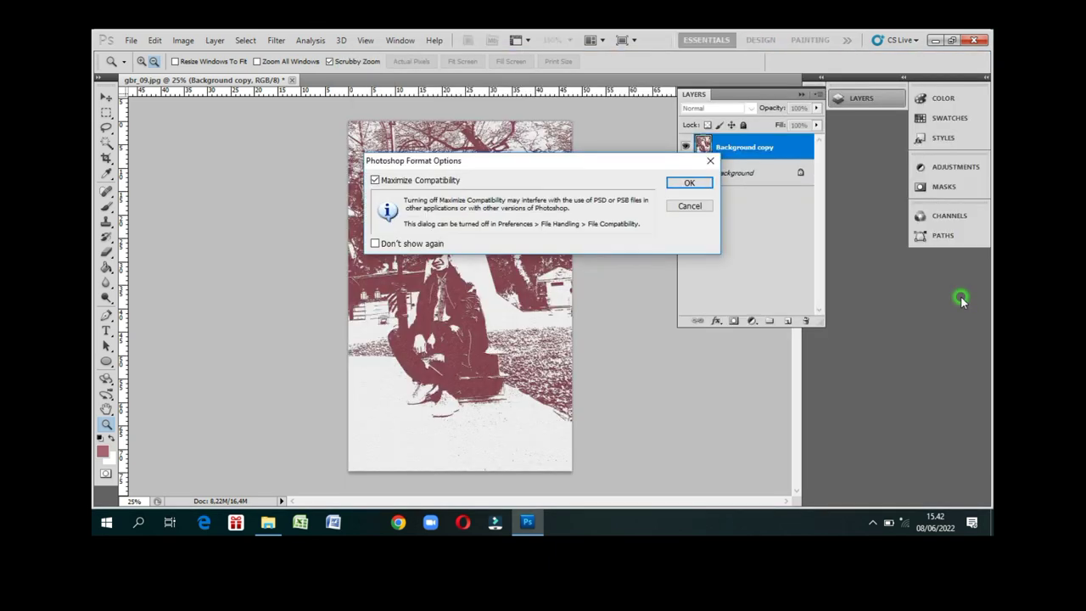
{"action": "left_click", "coordinate": [701, 186]}
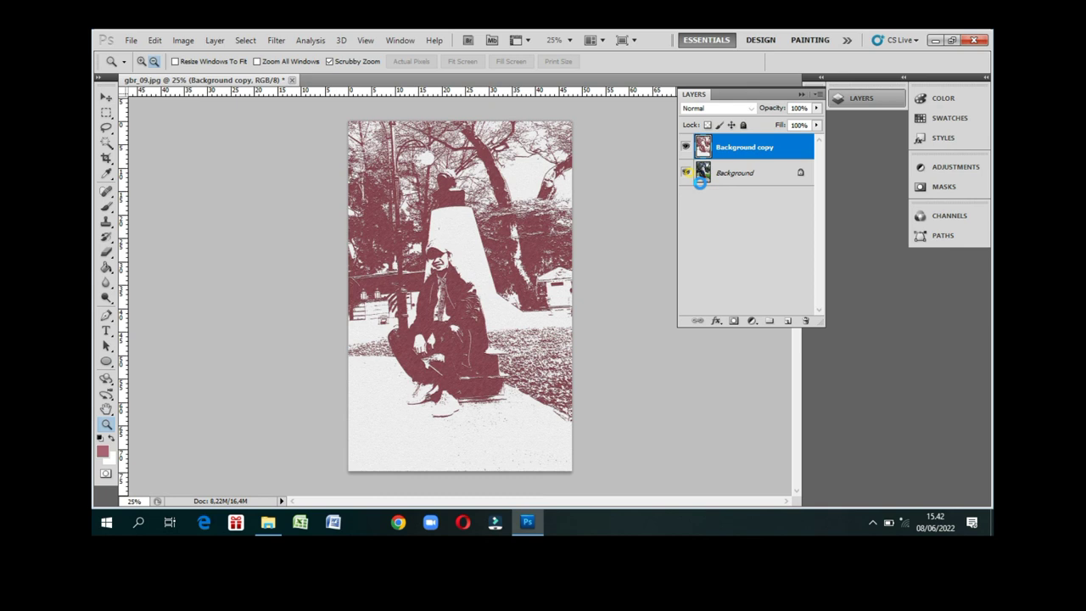